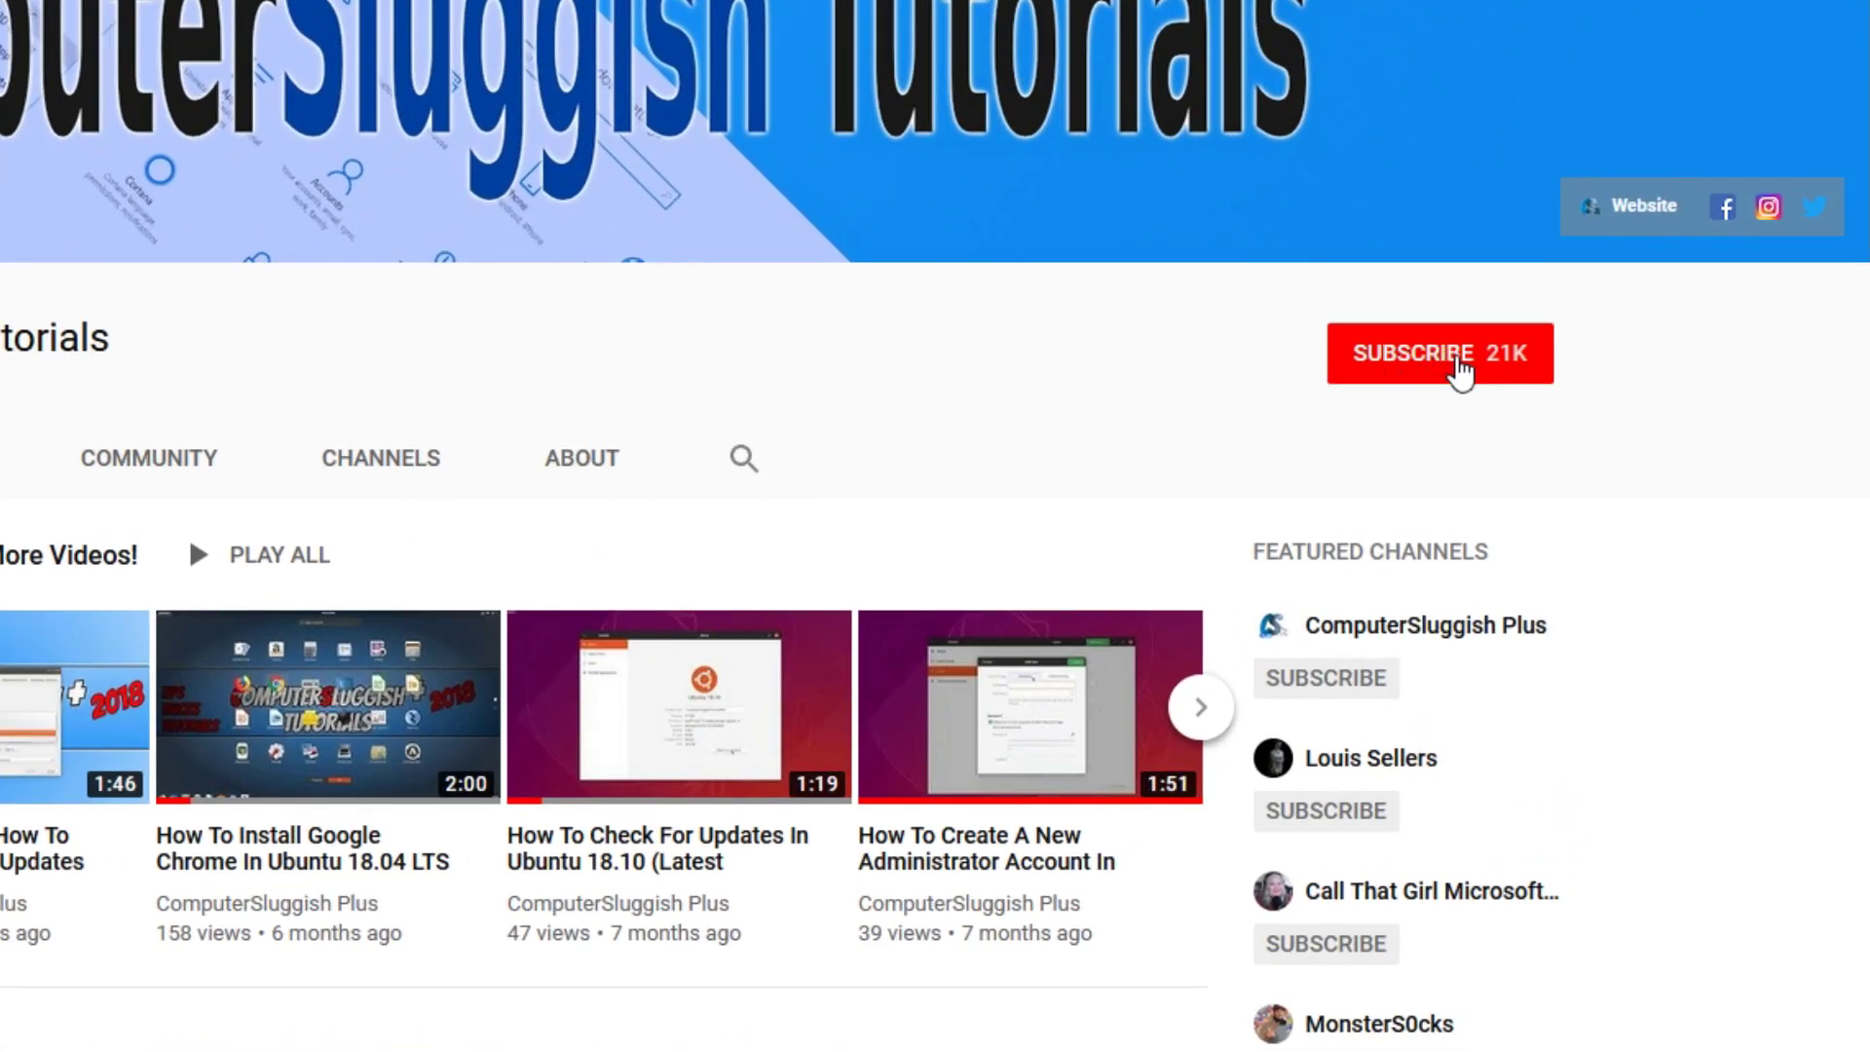
Step: Subscribe to the tutorial channel and turn on its notification bell
left_click(1458, 360)
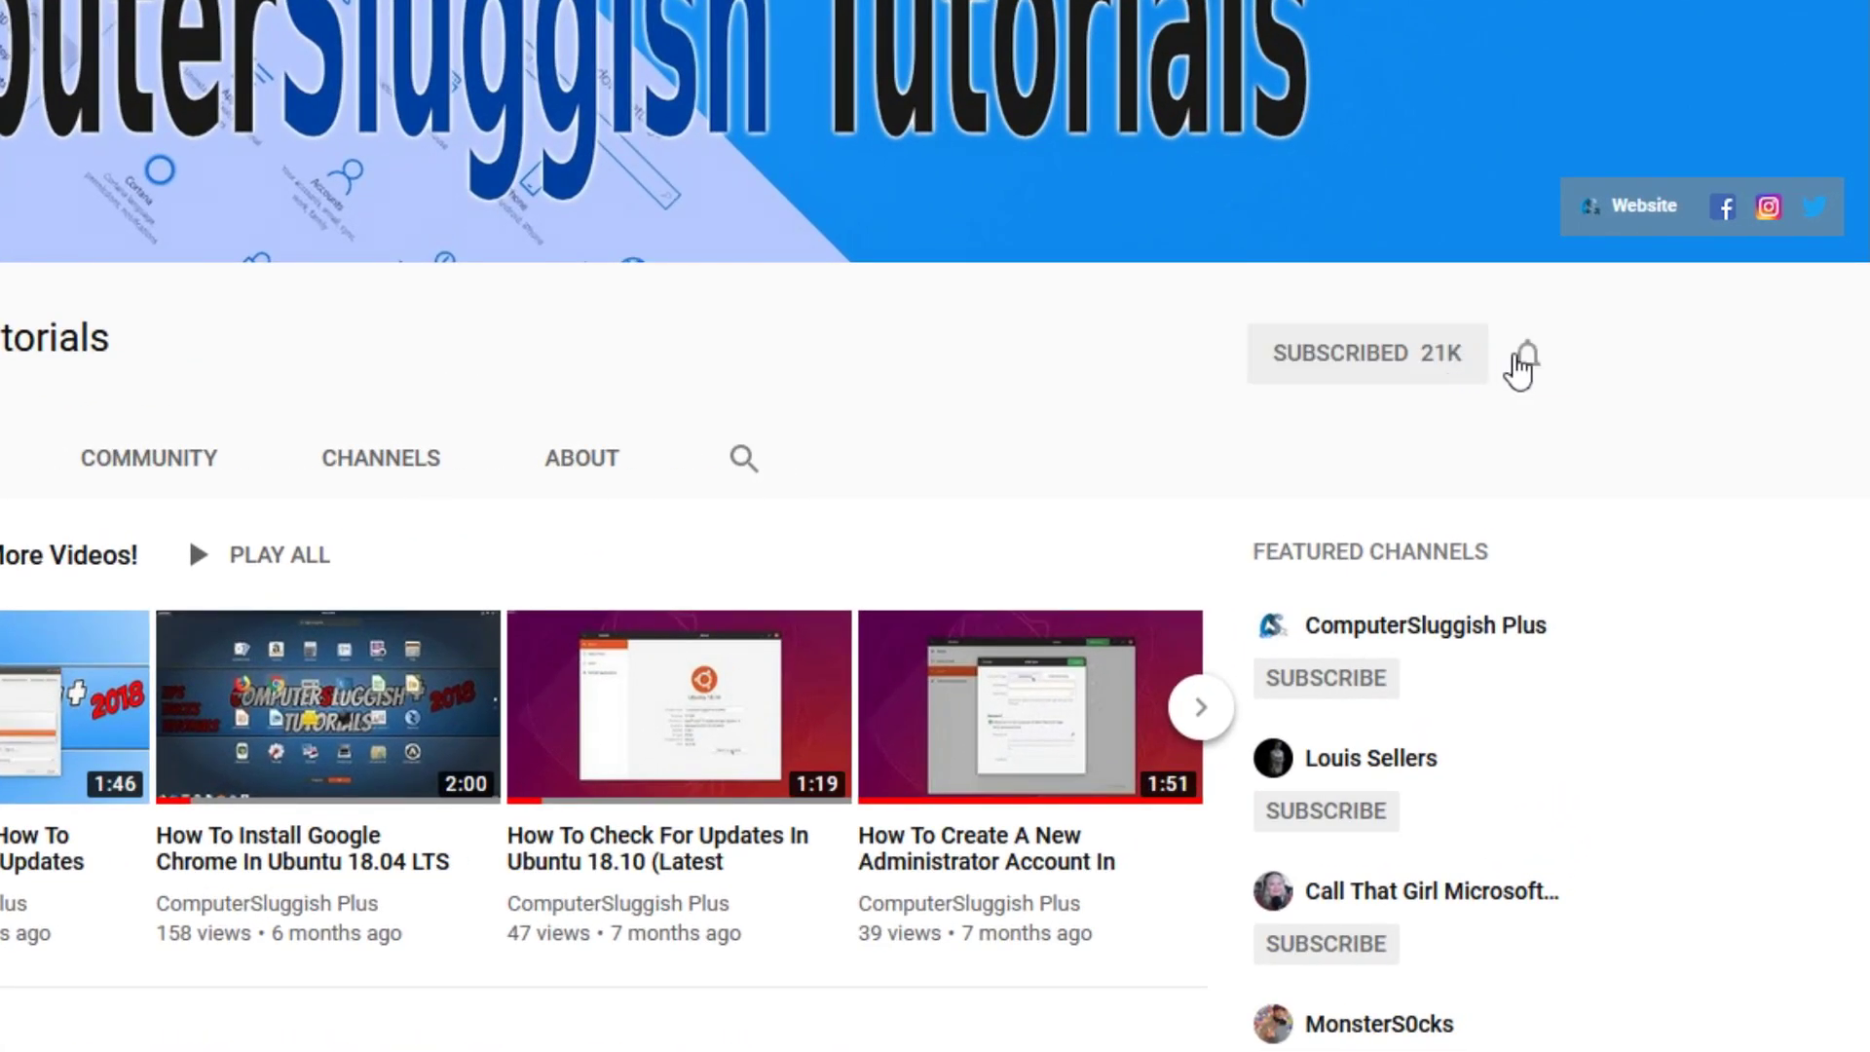
left_click(1529, 362)
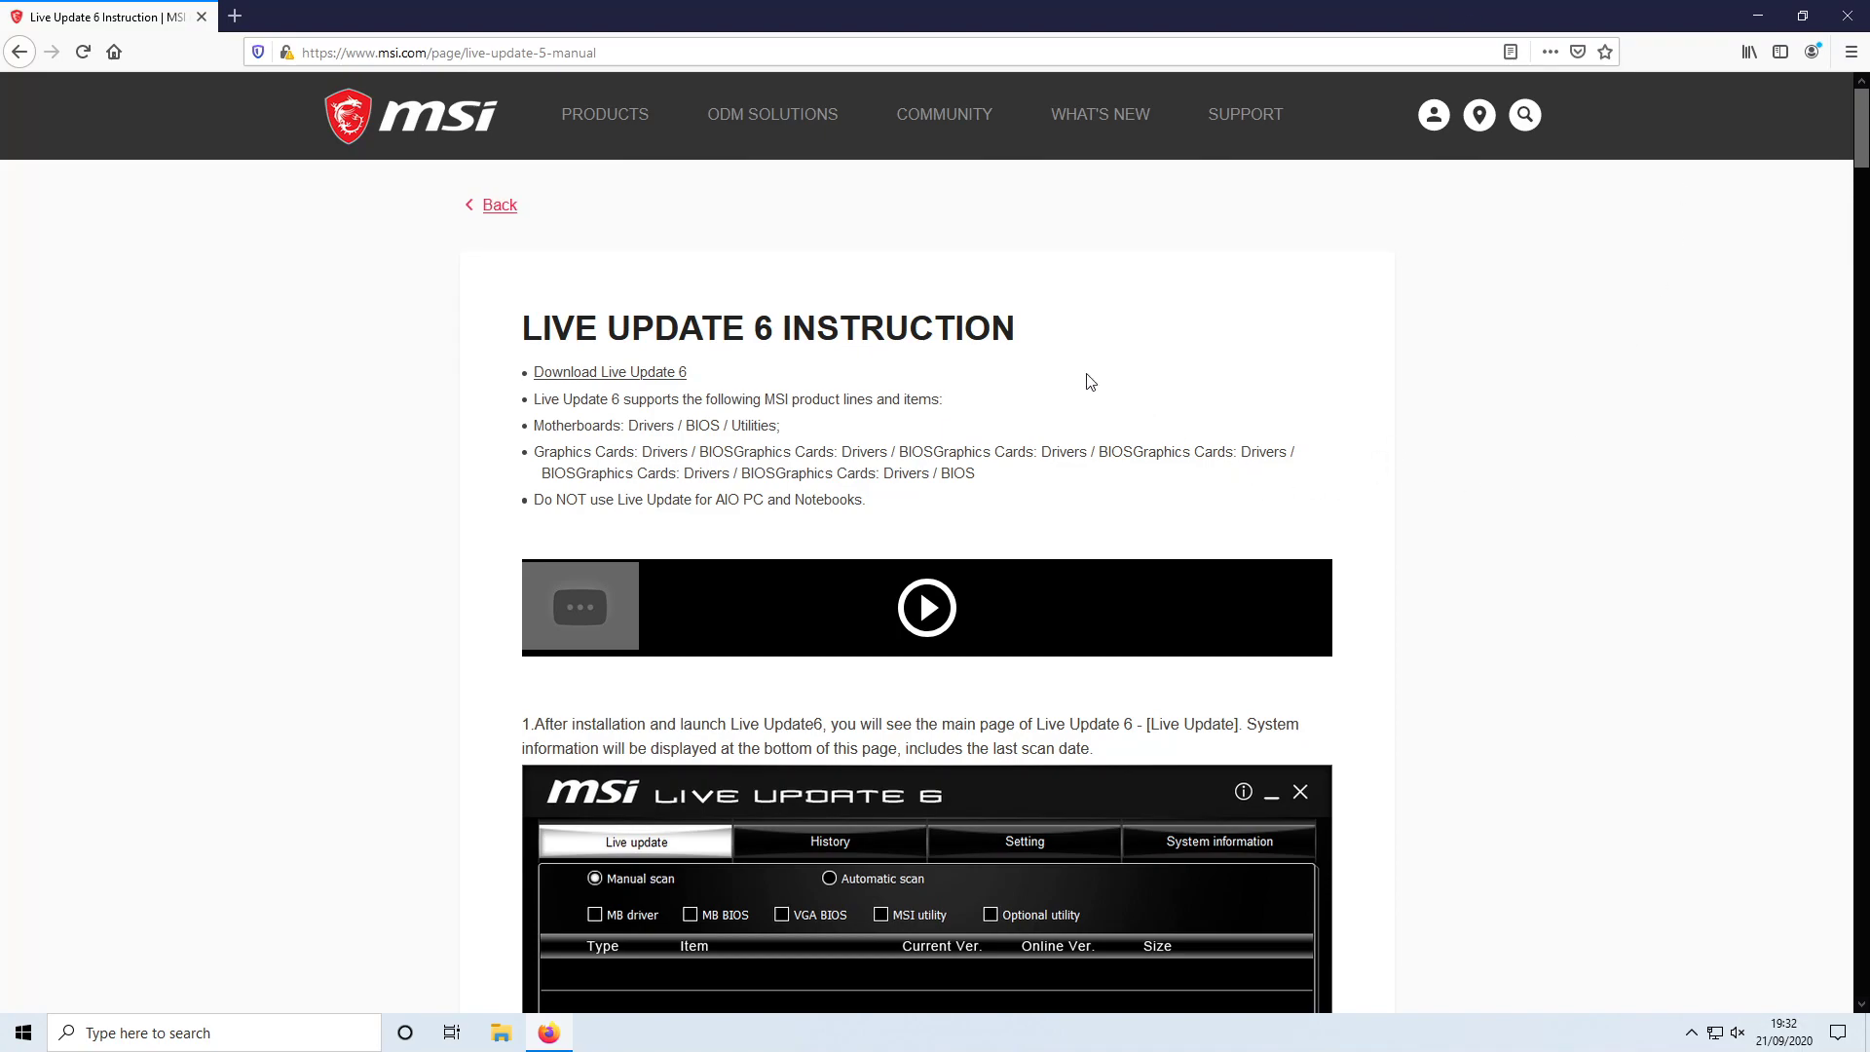
Step: Download Live Update 6 and save LiveUpdate.zip (21.6 MB) to the computer
left_click(653, 379)
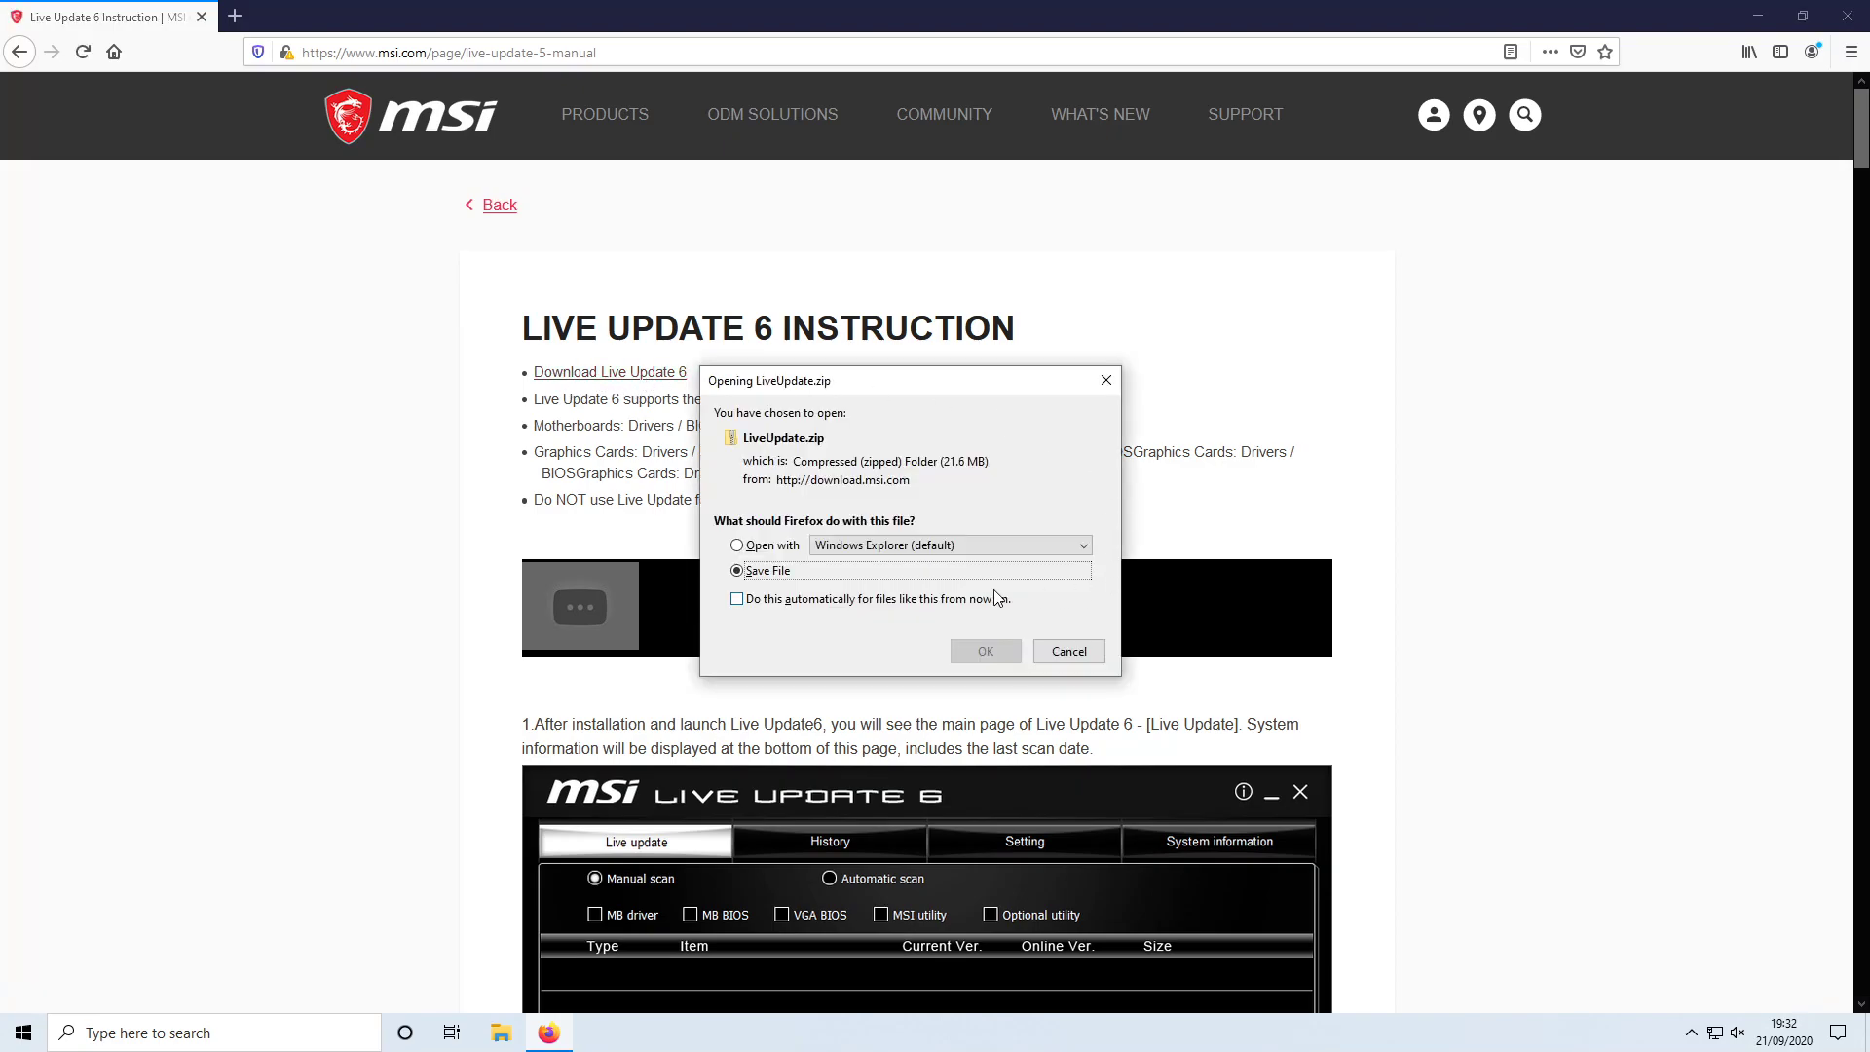
left_click(985, 652)
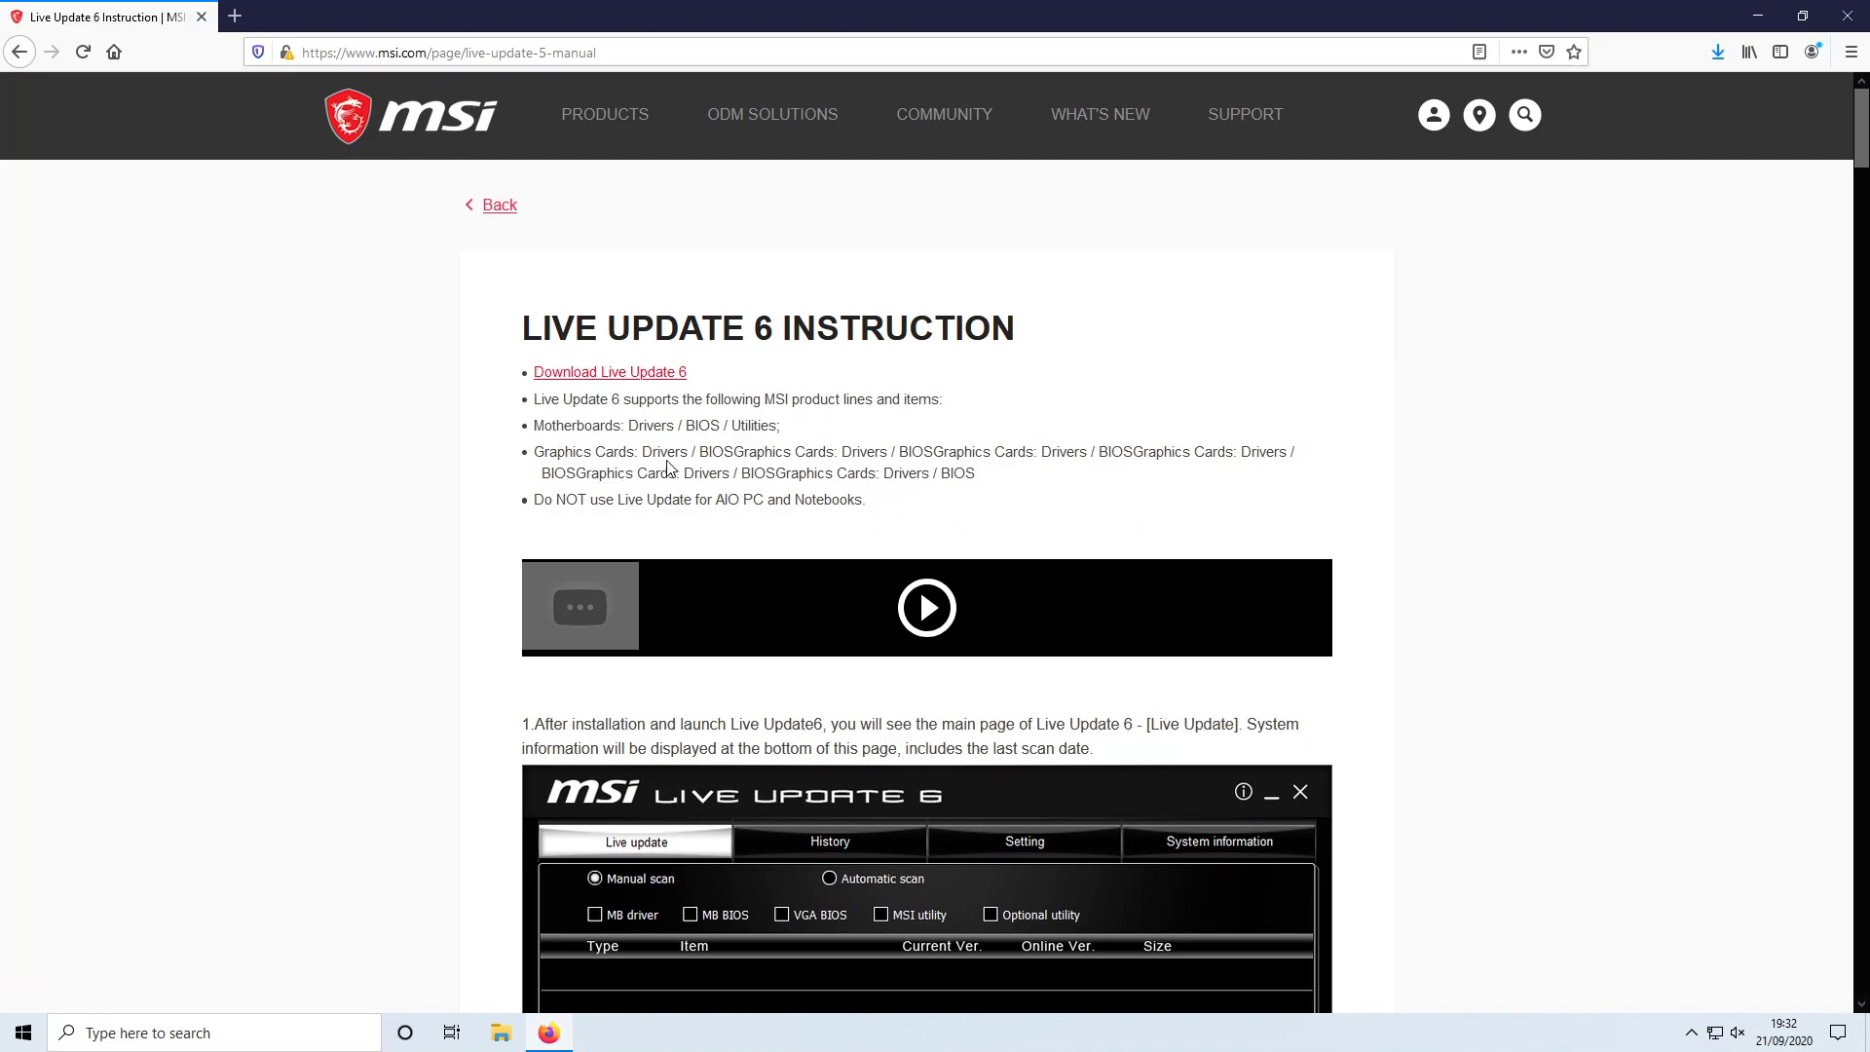
Step: Open the downloaded LiveUpdate.zip from the browser's recent downloads list
left_click_drag(605, 429, 781, 427)
left_click_drag(1593, 7, 1580, 86)
left_click(1708, 123)
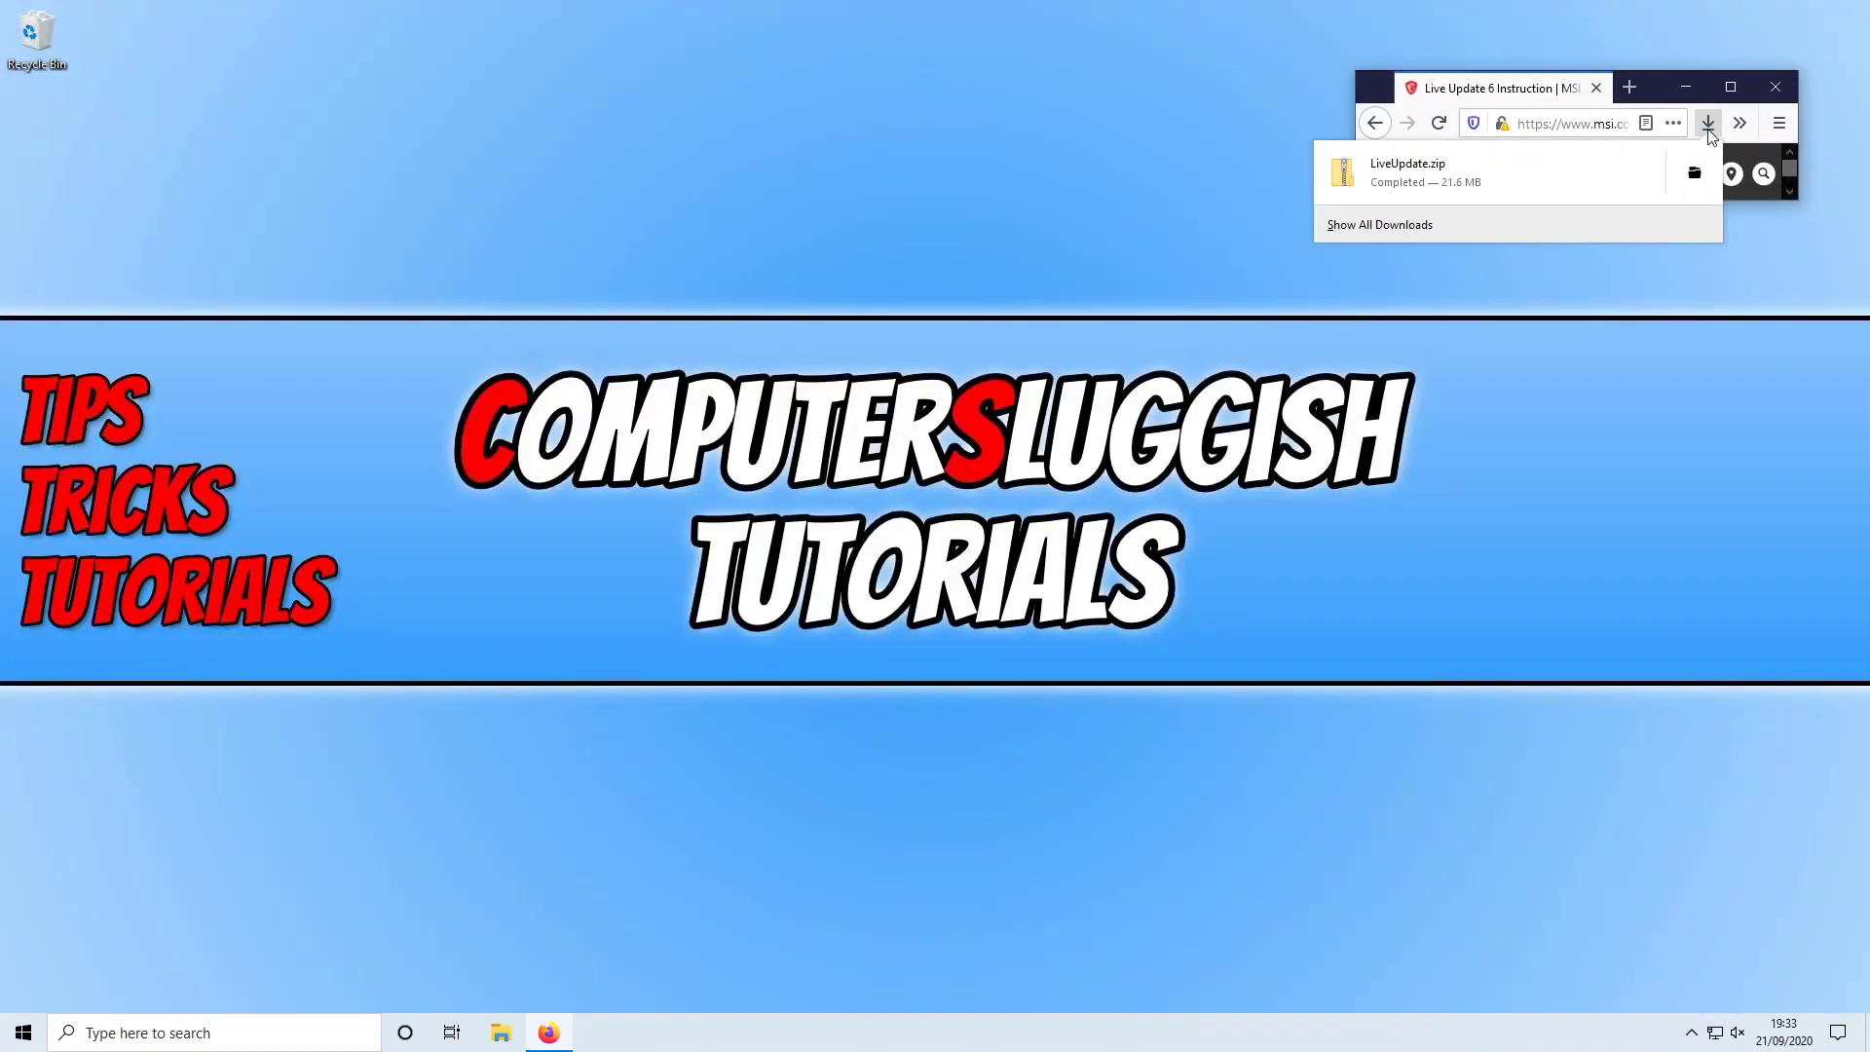
left_click(1523, 172)
Step: Copy the 6.2.0.69 folder from the archive to the desktop and close the archive
left_click_drag(746, 167, 1009, 168)
left_click(621, 275)
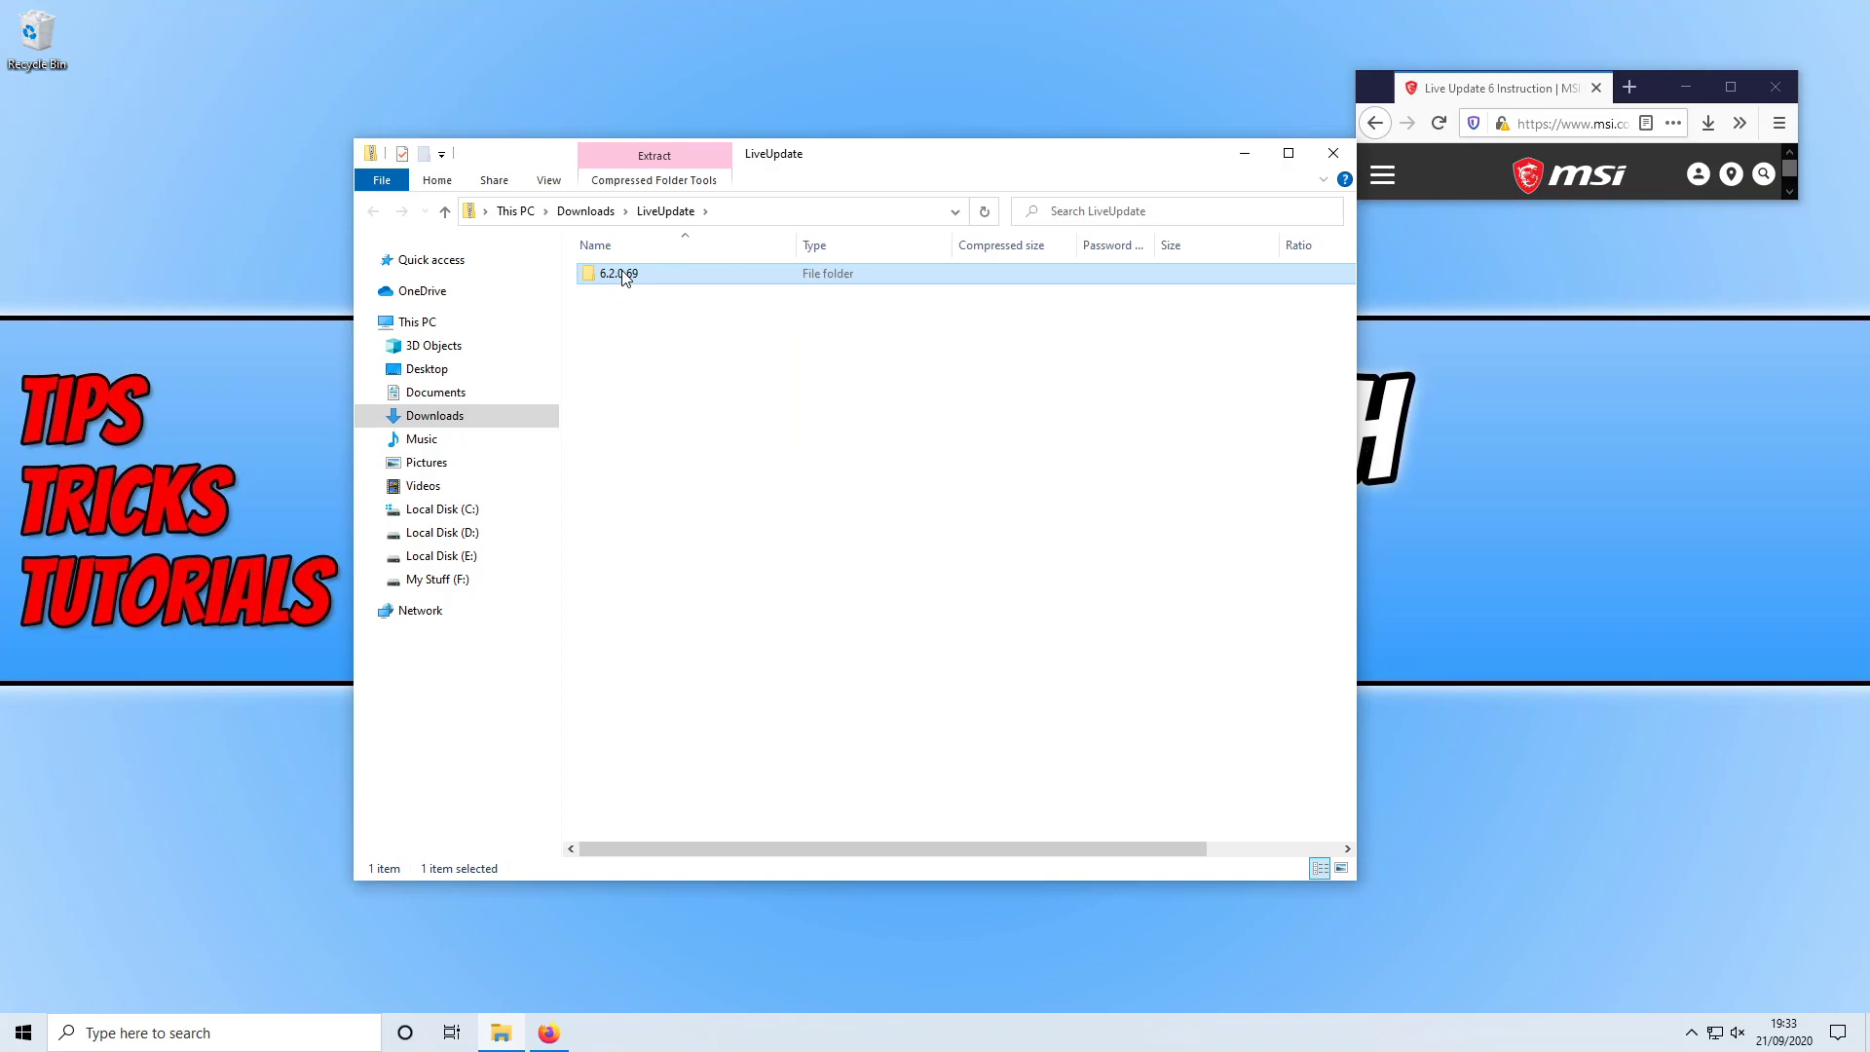
left_click_drag(625, 278, 146, 230)
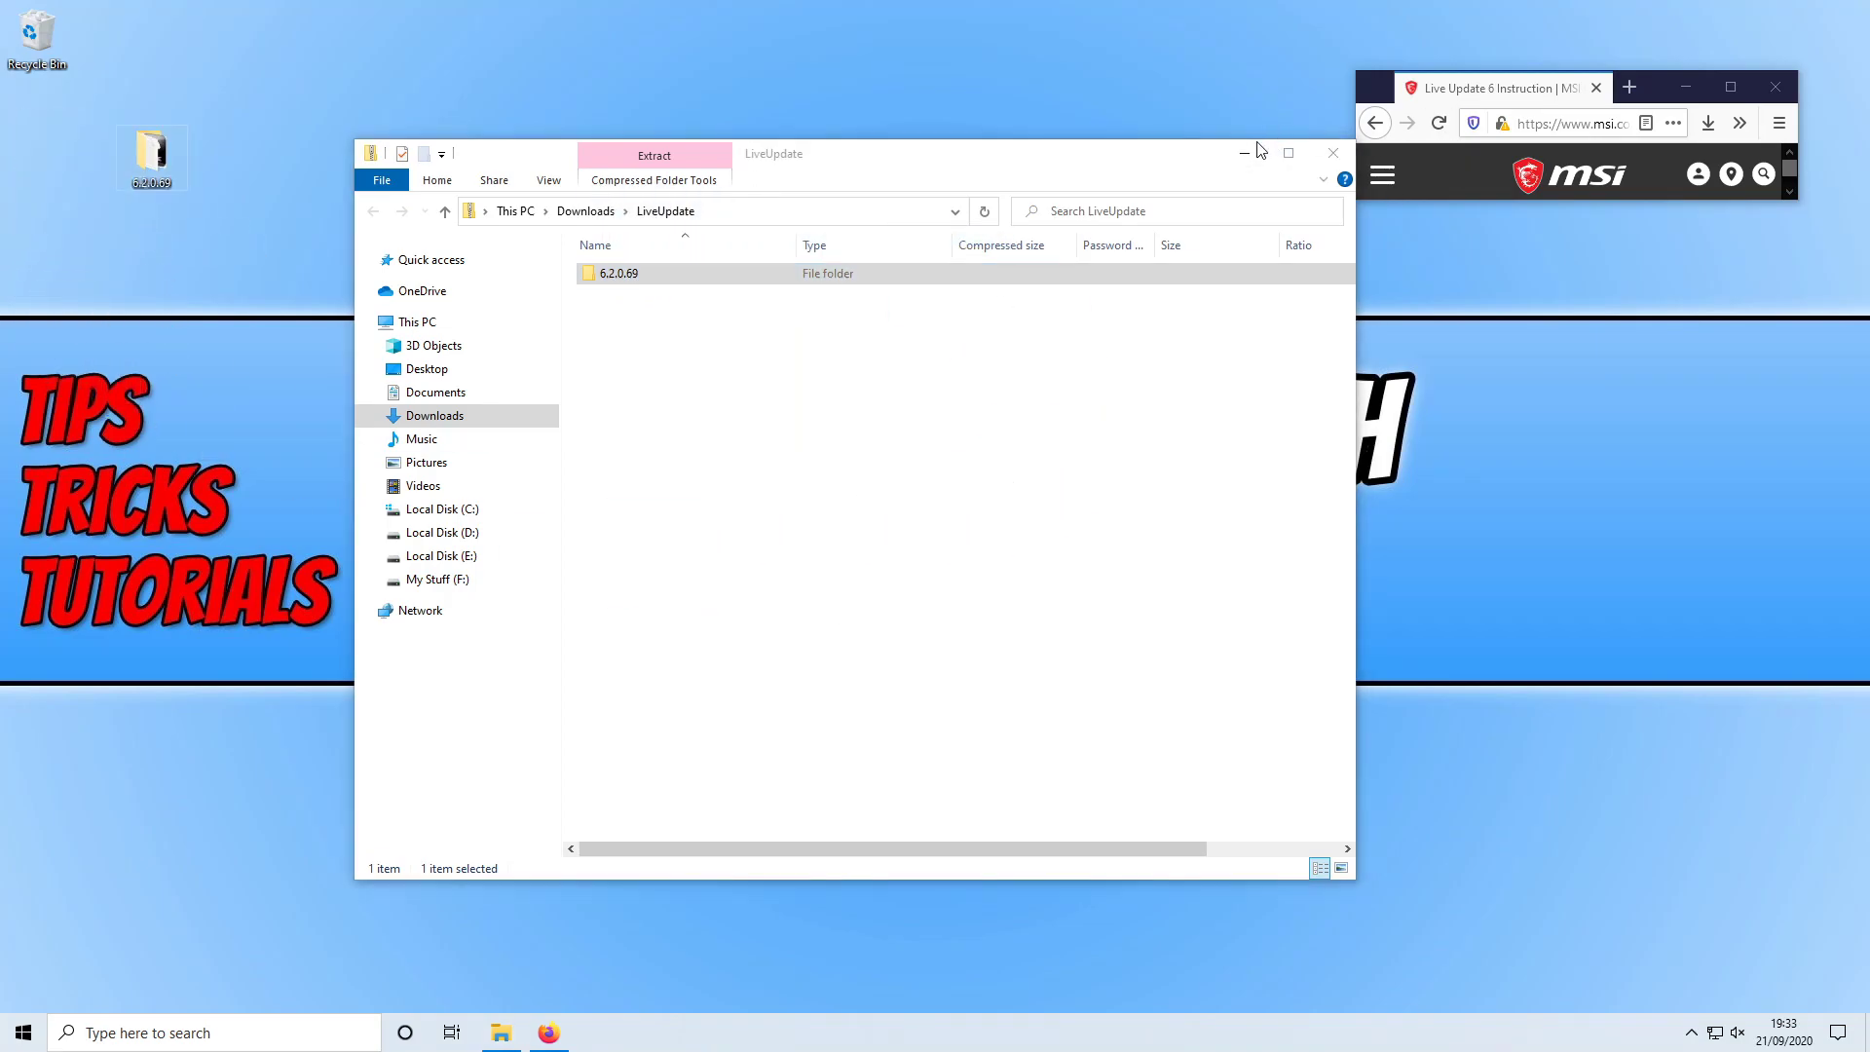
left_click(1333, 153)
Step: Launch the Live Update 6 installer from the desktop folder with English as setup language
double_click(149, 153)
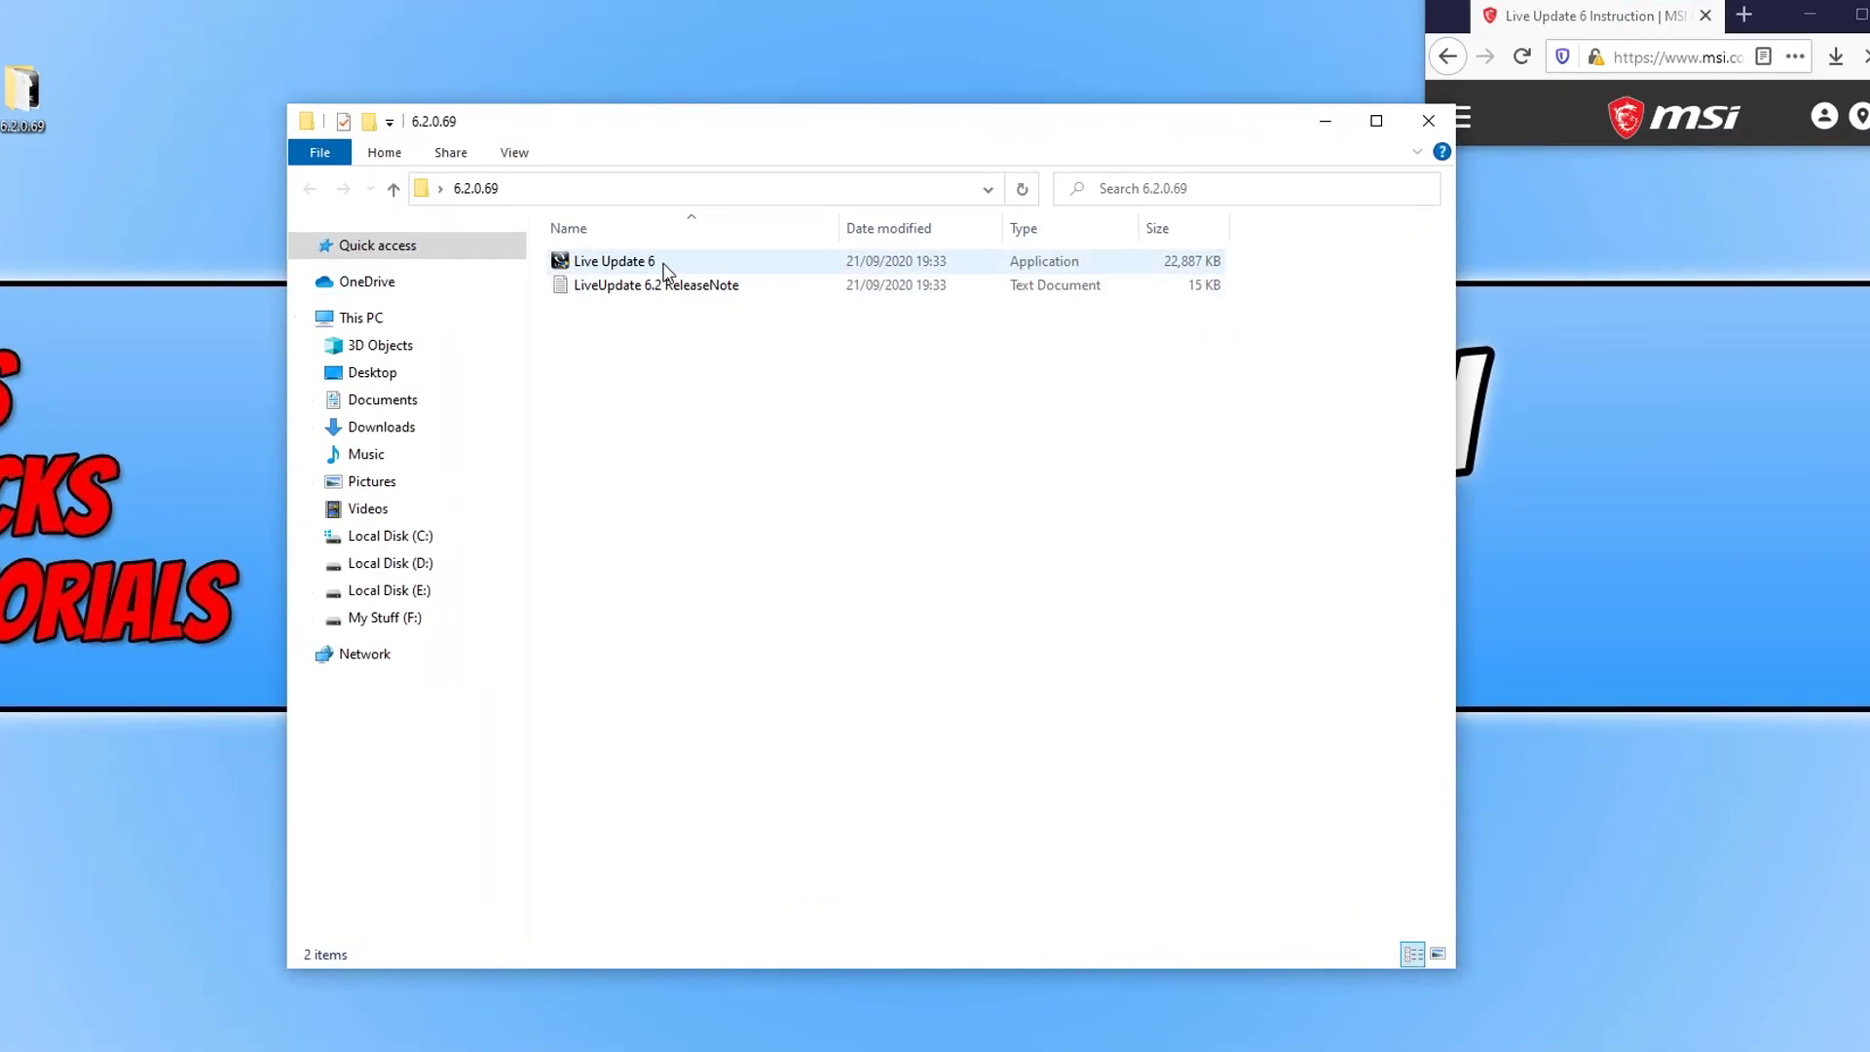
double_click(658, 265)
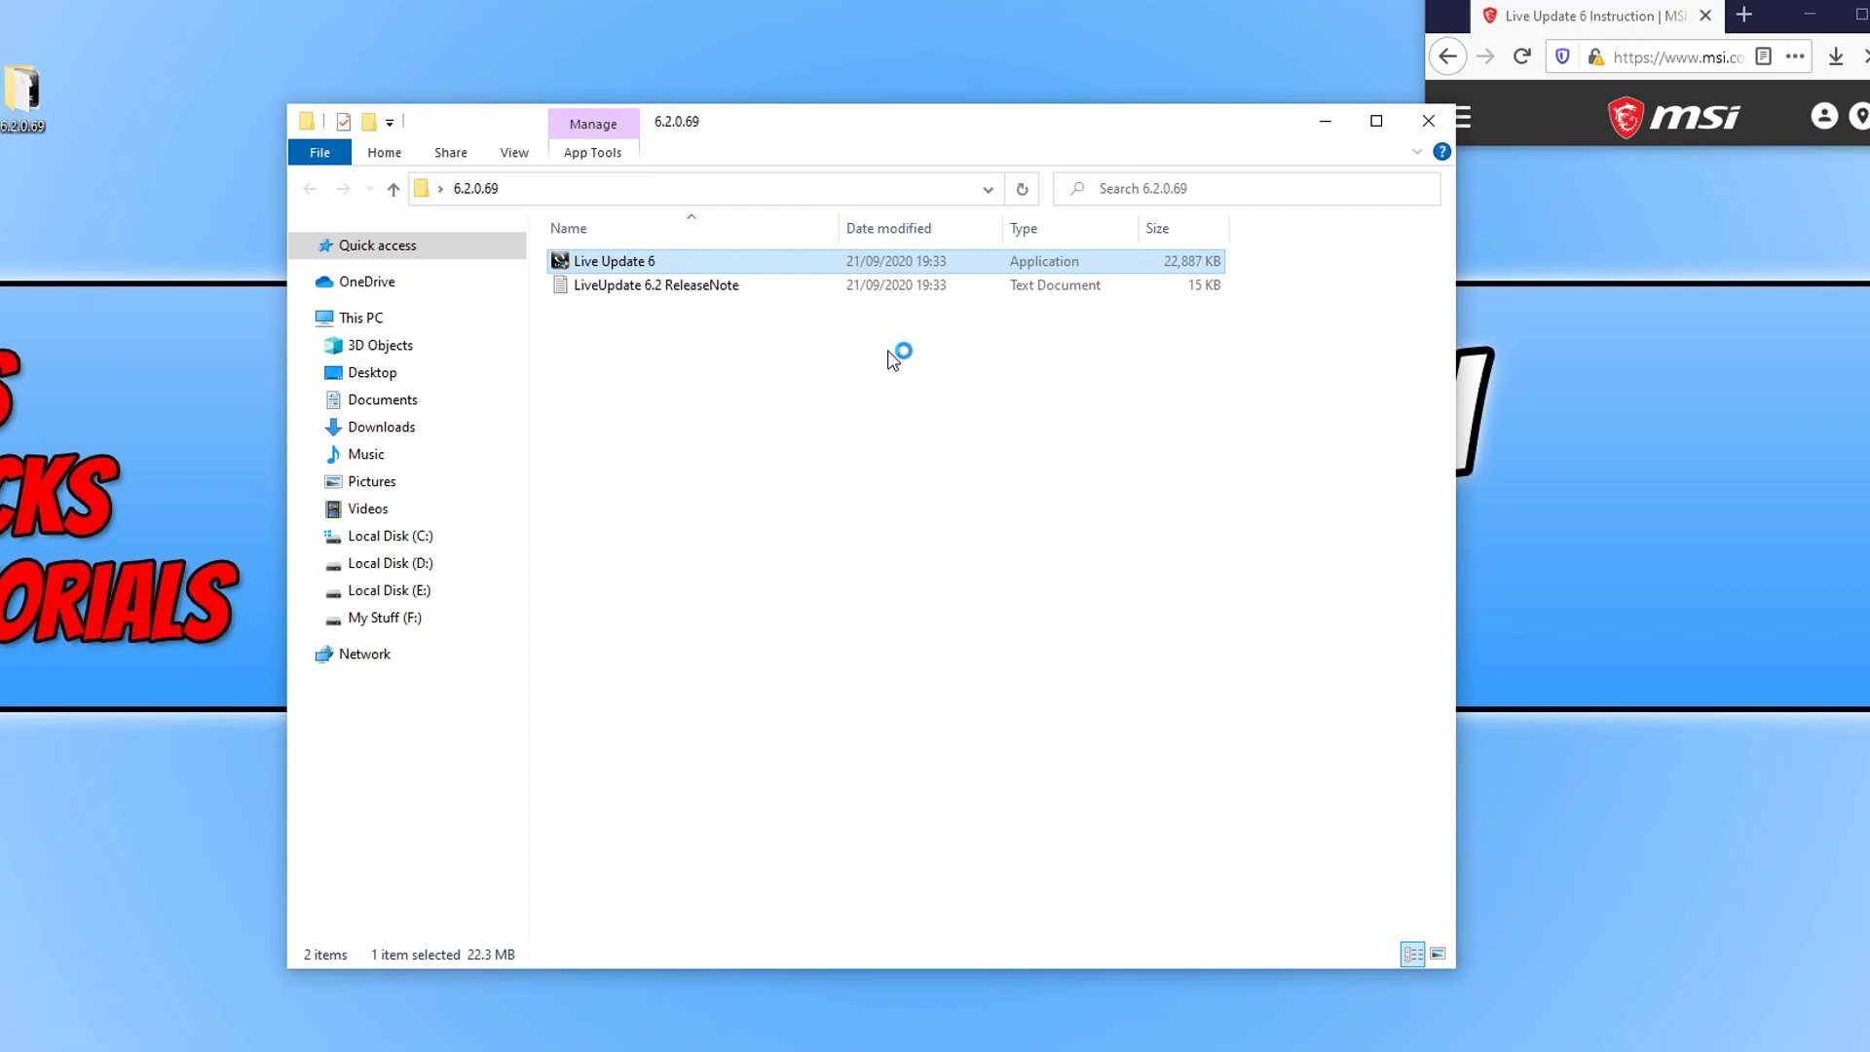
left_click(963, 565)
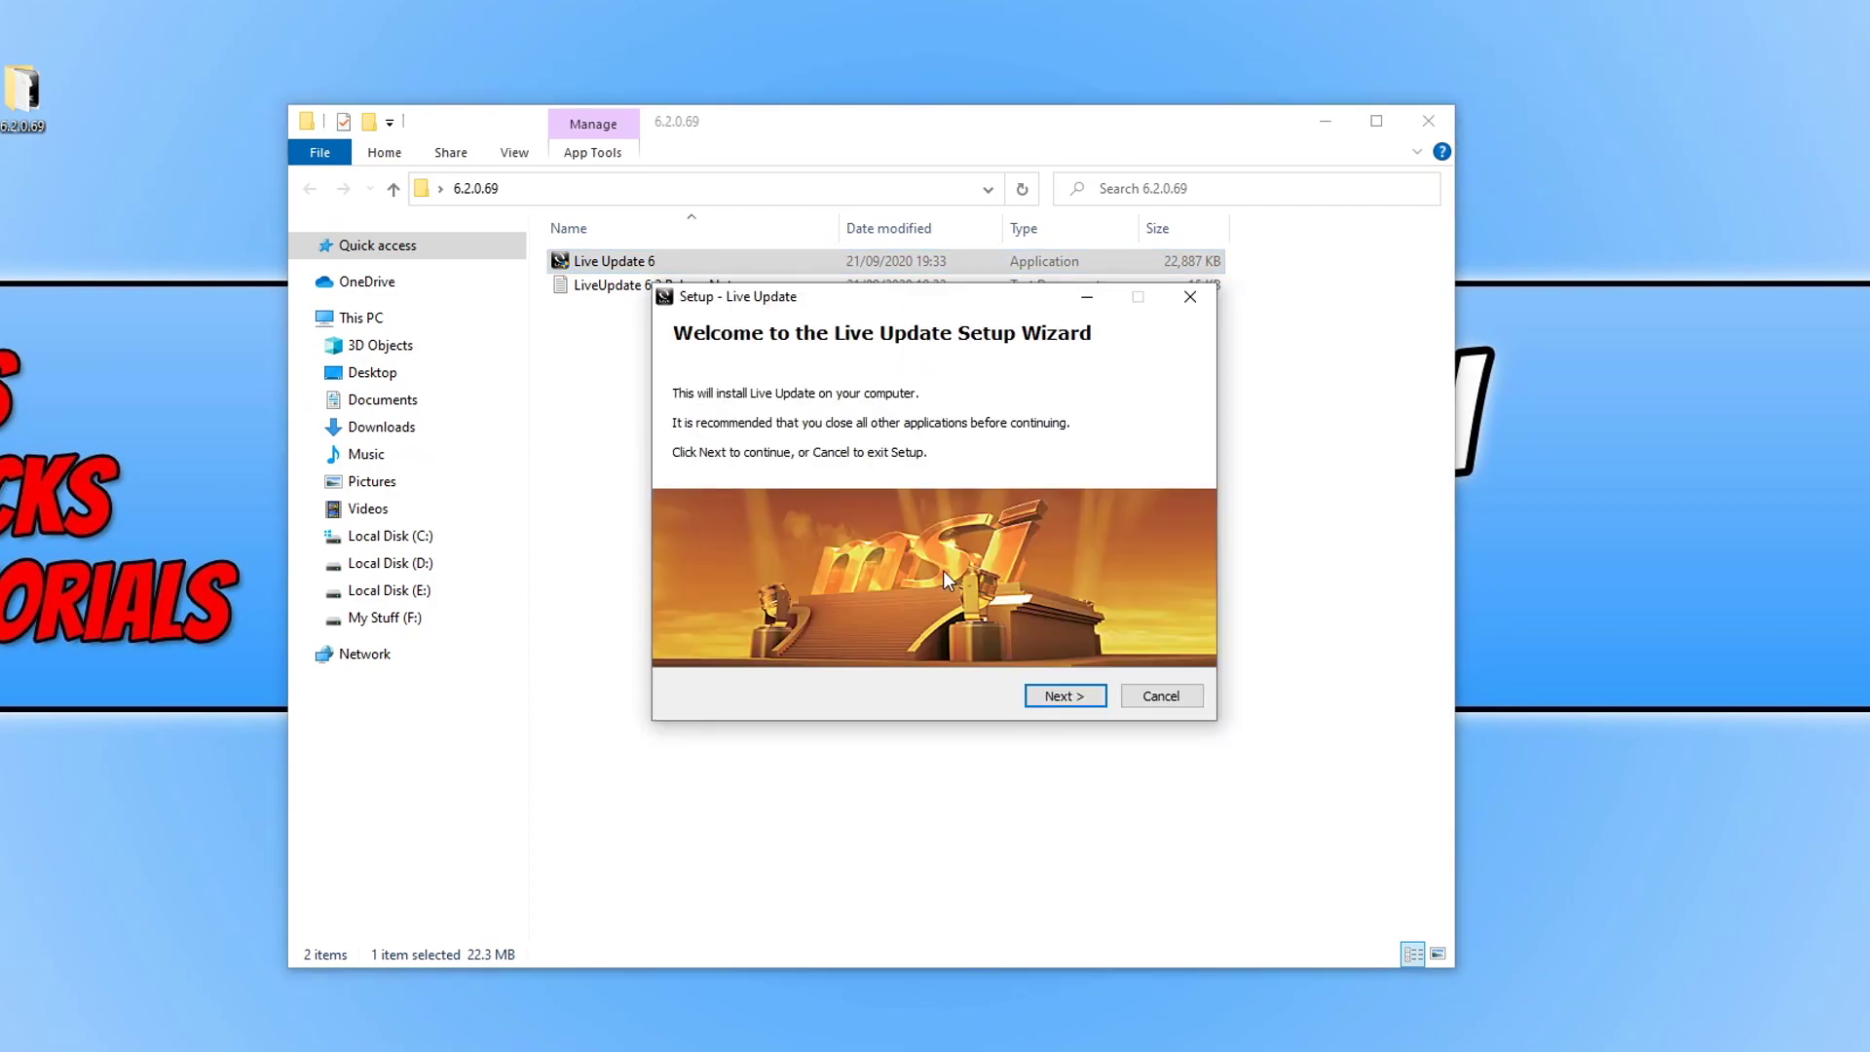
Step: Accept the licence and install to C:\Program Files (x86)\MSI\Live Update, unticking the MSI newsletter
left_click(1063, 697)
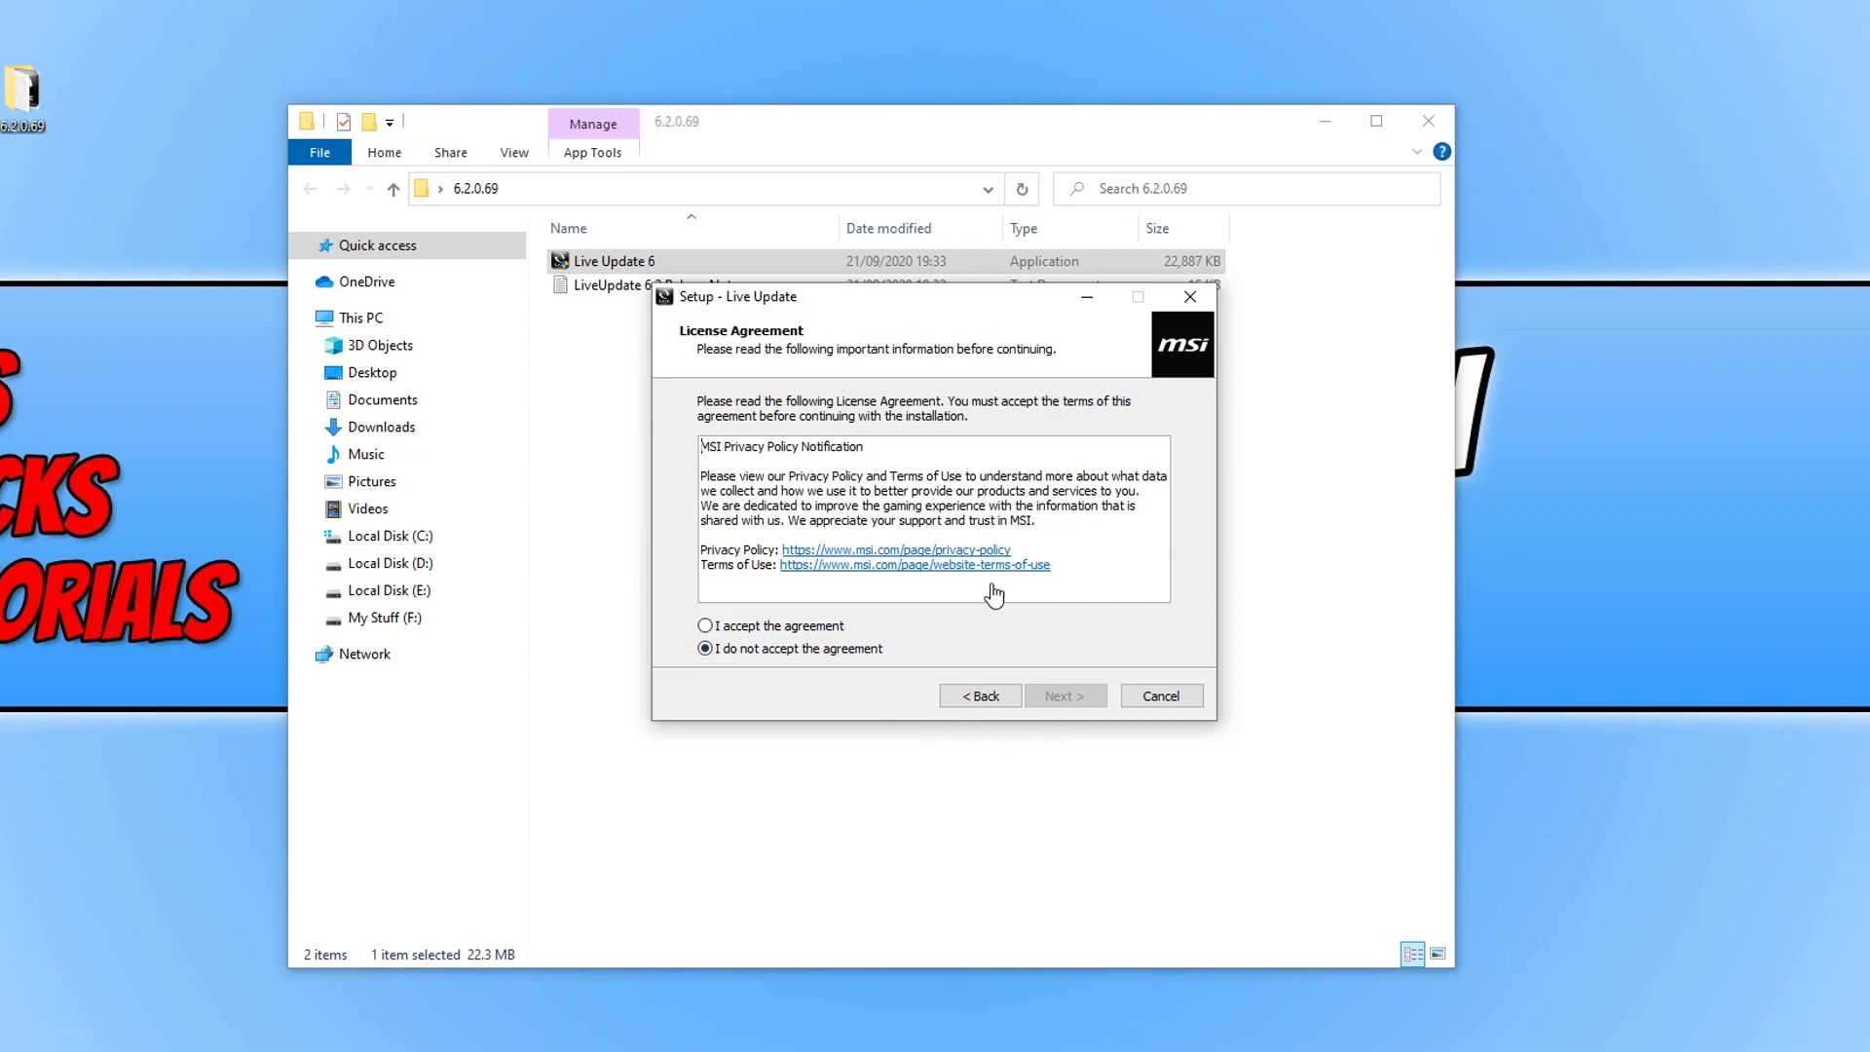
left_click(789, 626)
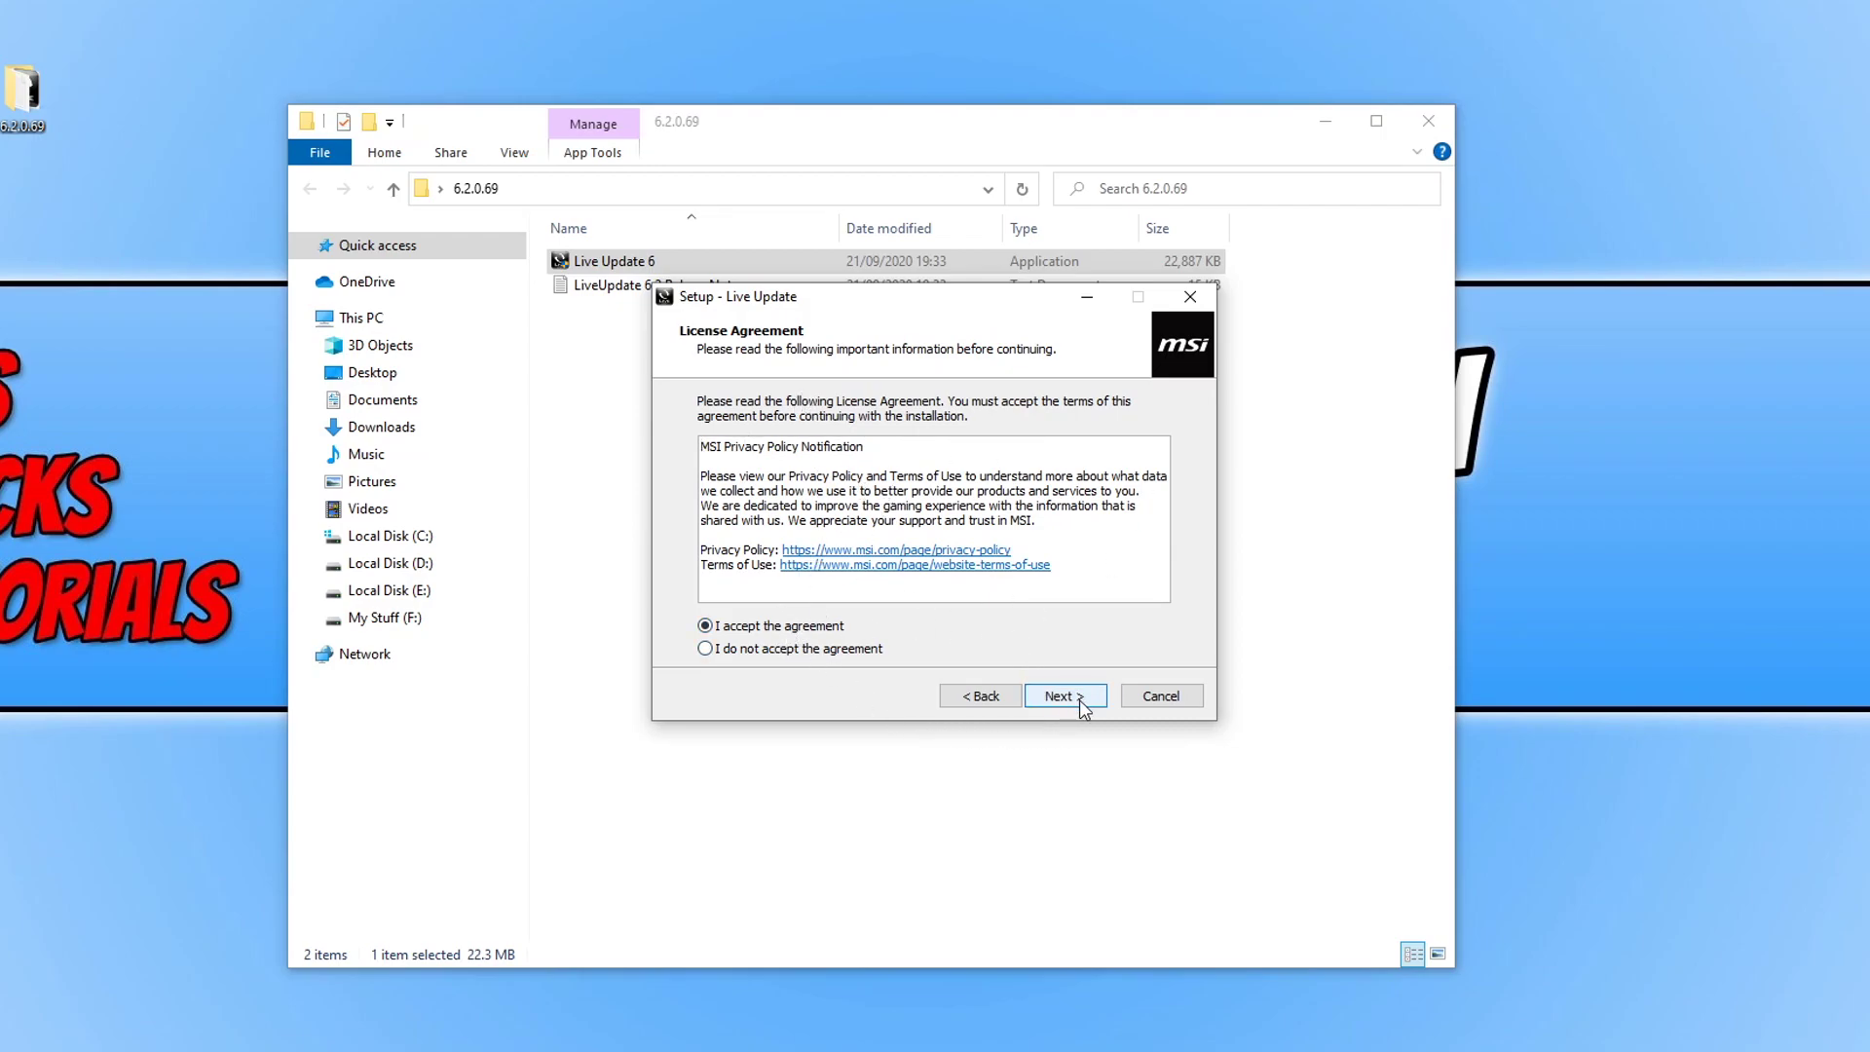
left_click(1064, 697)
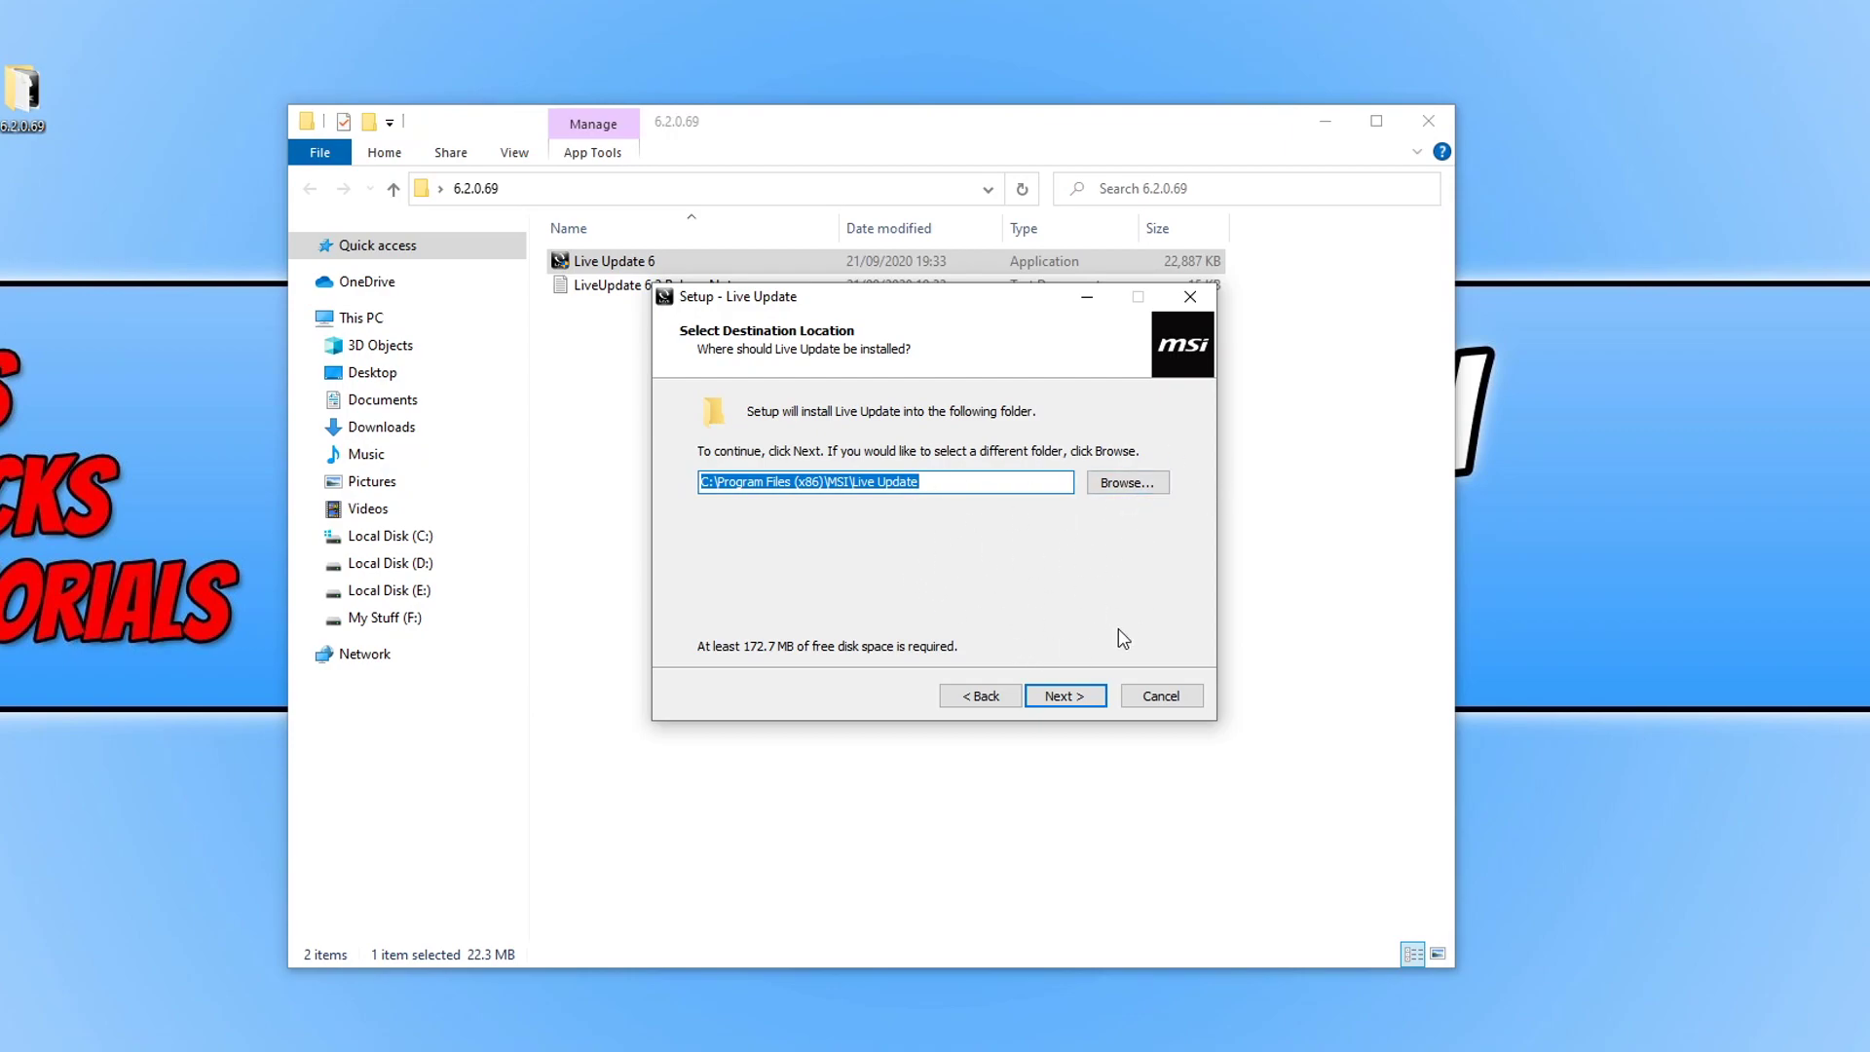
left_click(1083, 705)
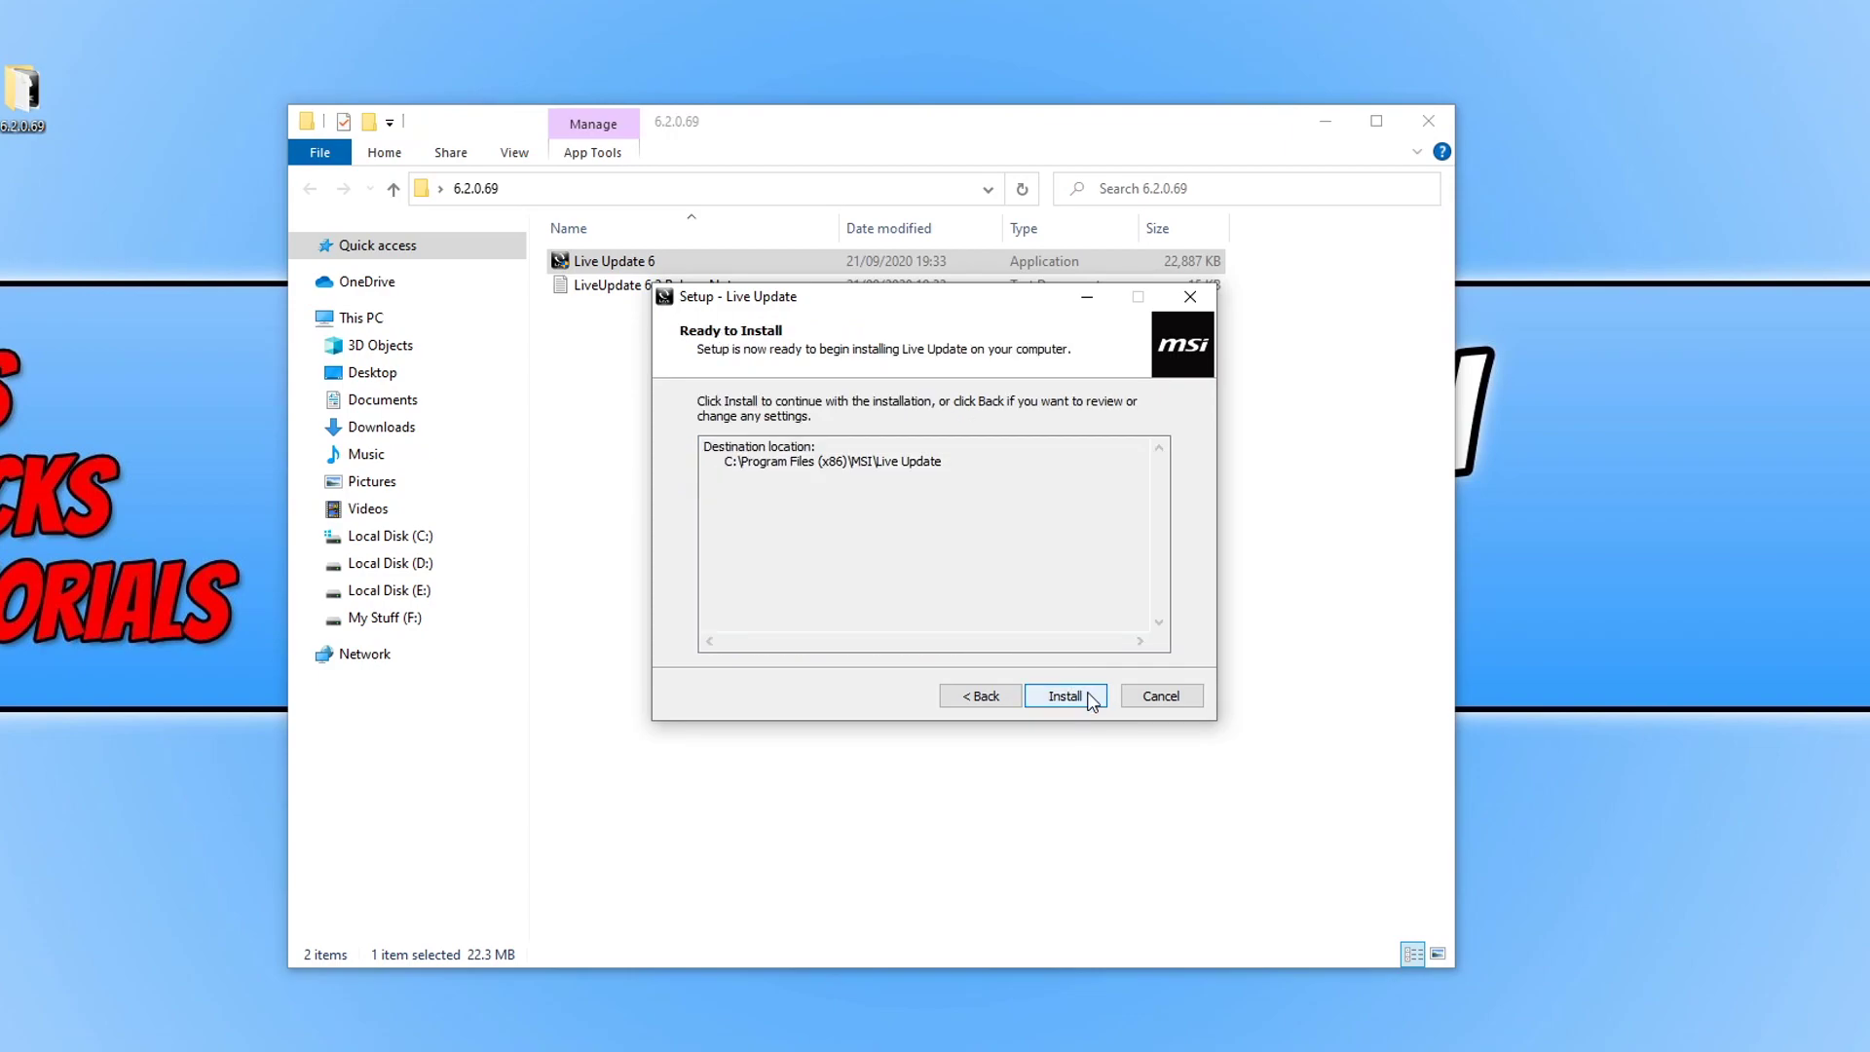
left_click(1088, 699)
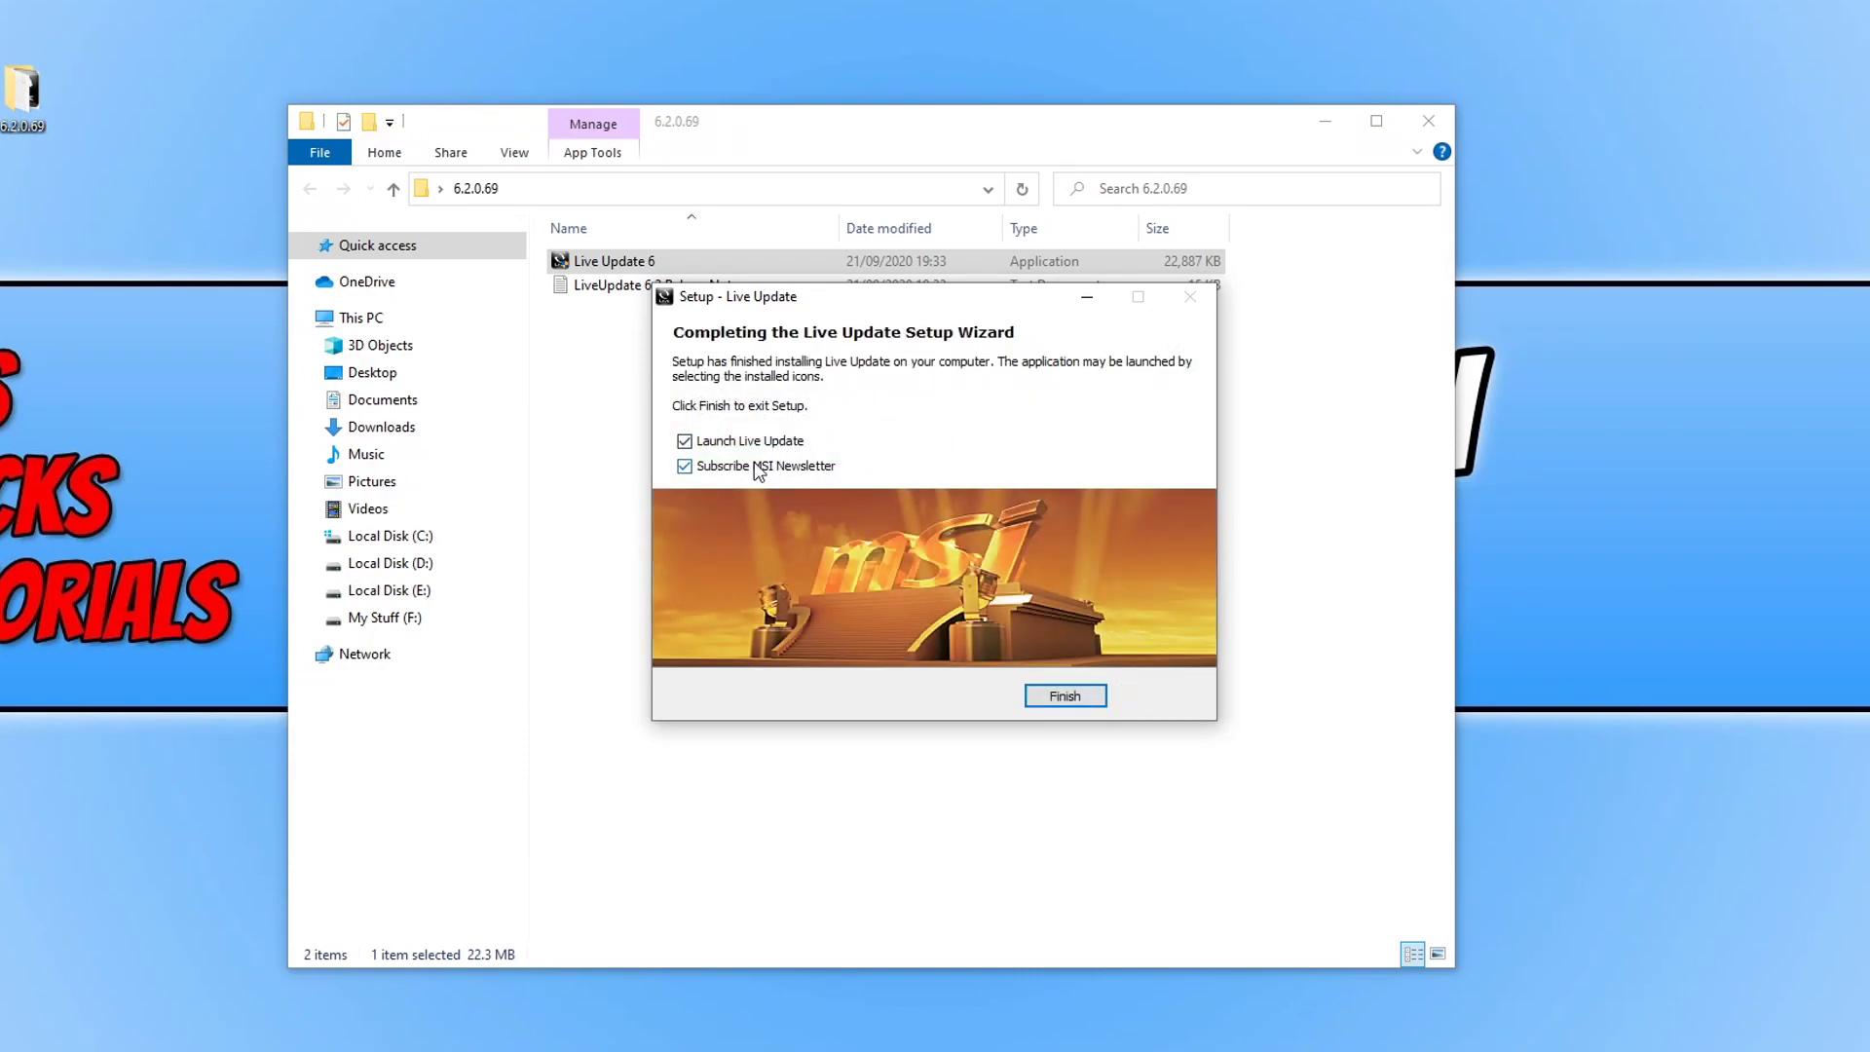
left_click(686, 469)
left_click(1065, 696)
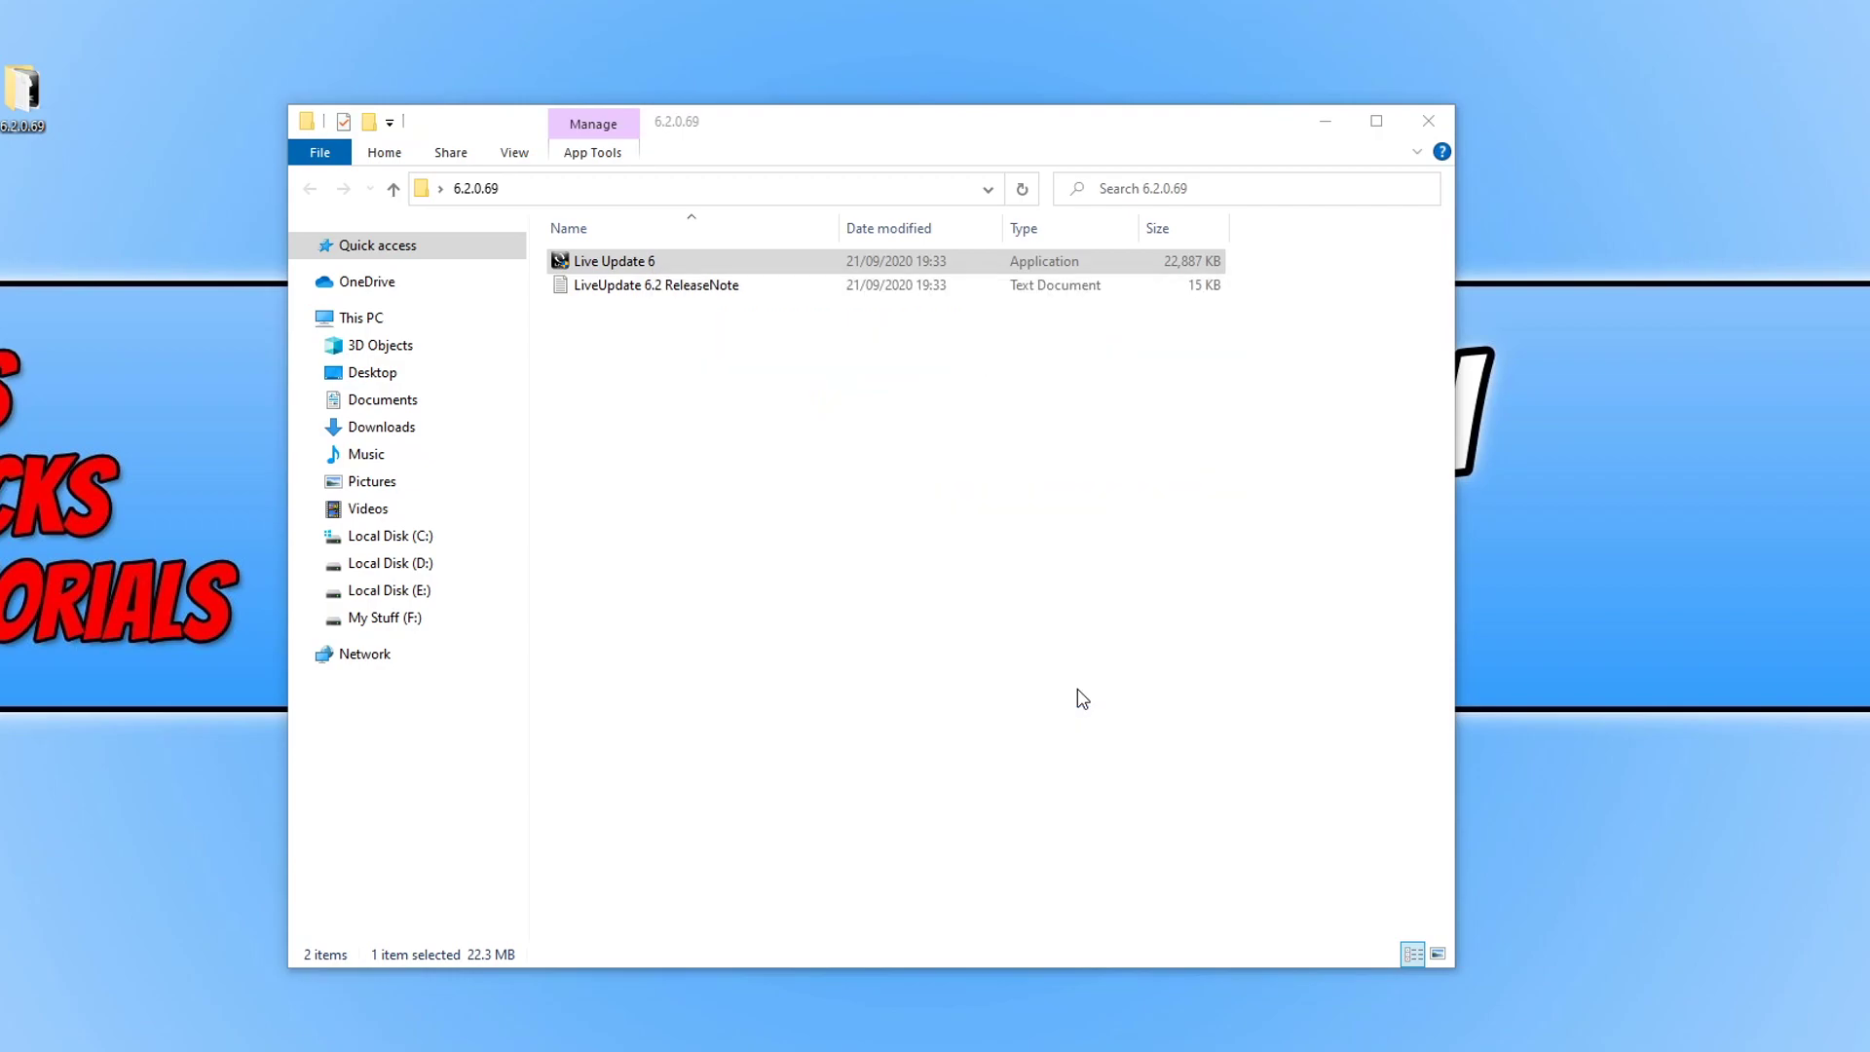
Step: Minimize the file window and dismiss the MSI Privacy Policy notice
left_click(1324, 120)
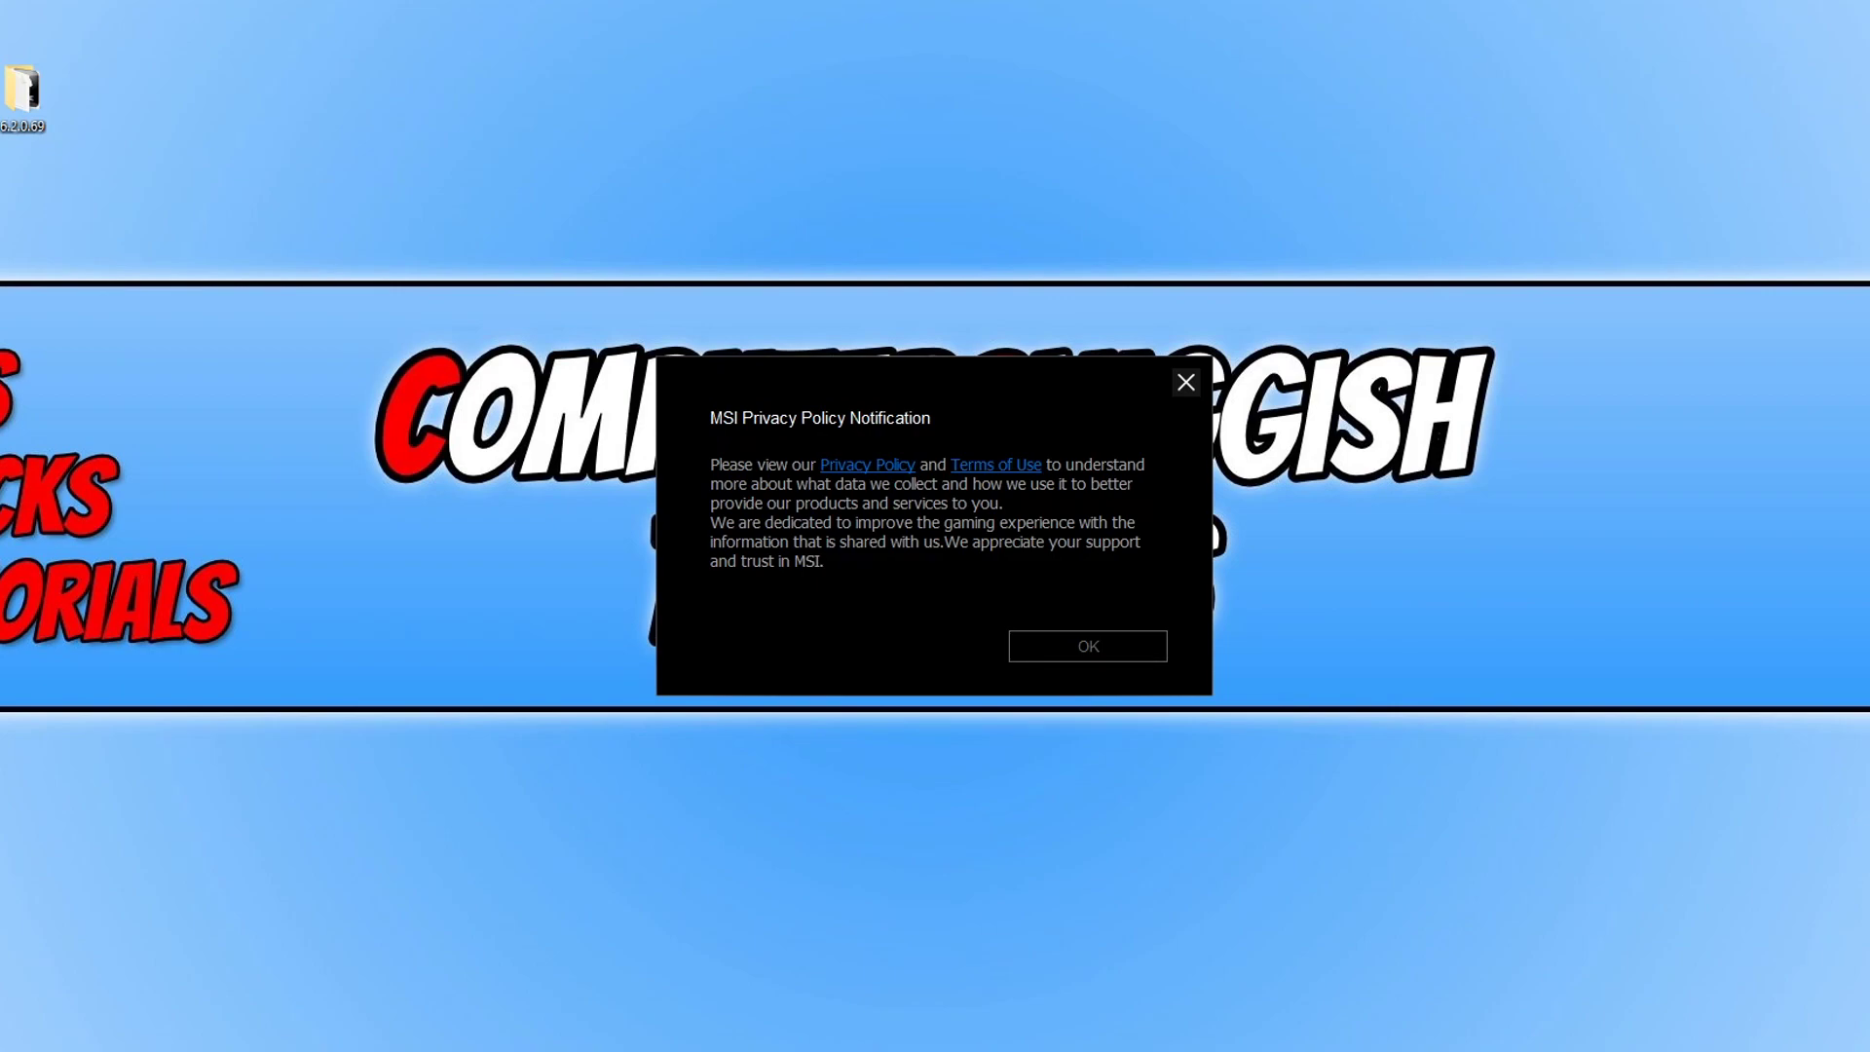
key("Tab")
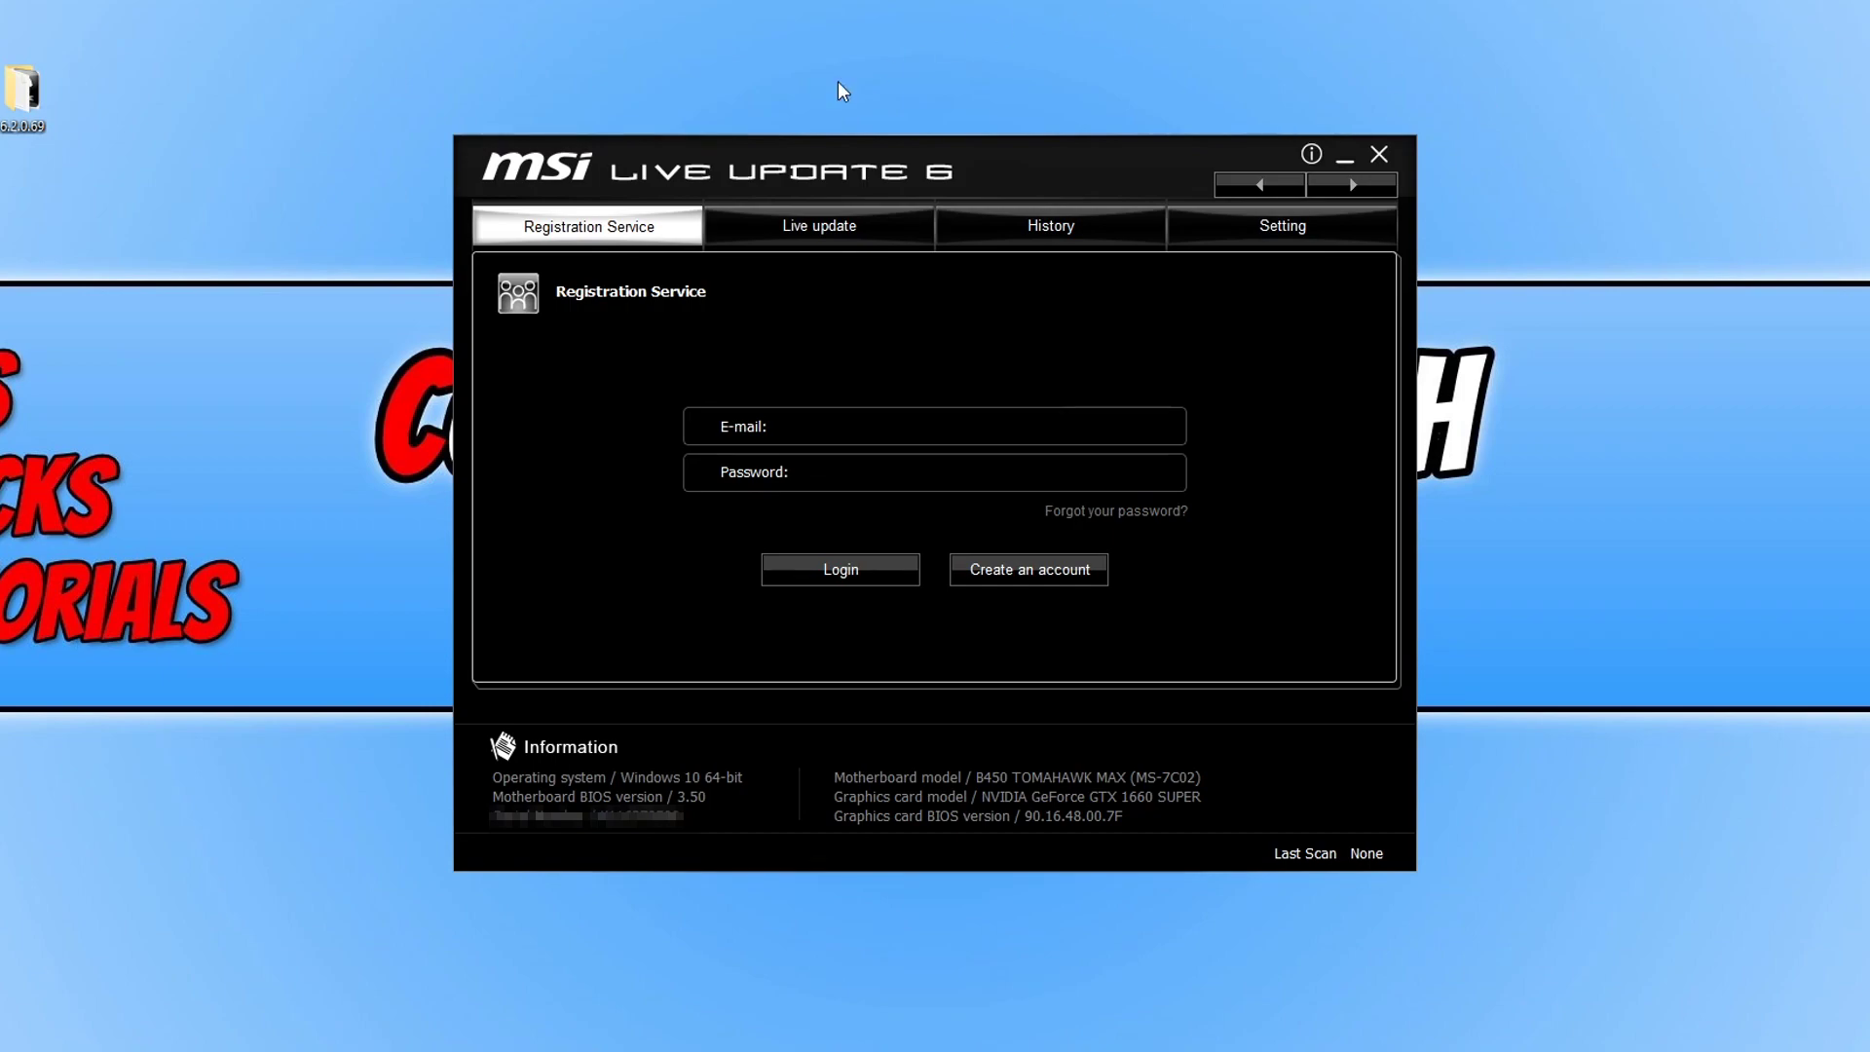
Step: Run an automatic scan on the Live update tab, listing six not-installed drivers and utilities
left_click(811, 222)
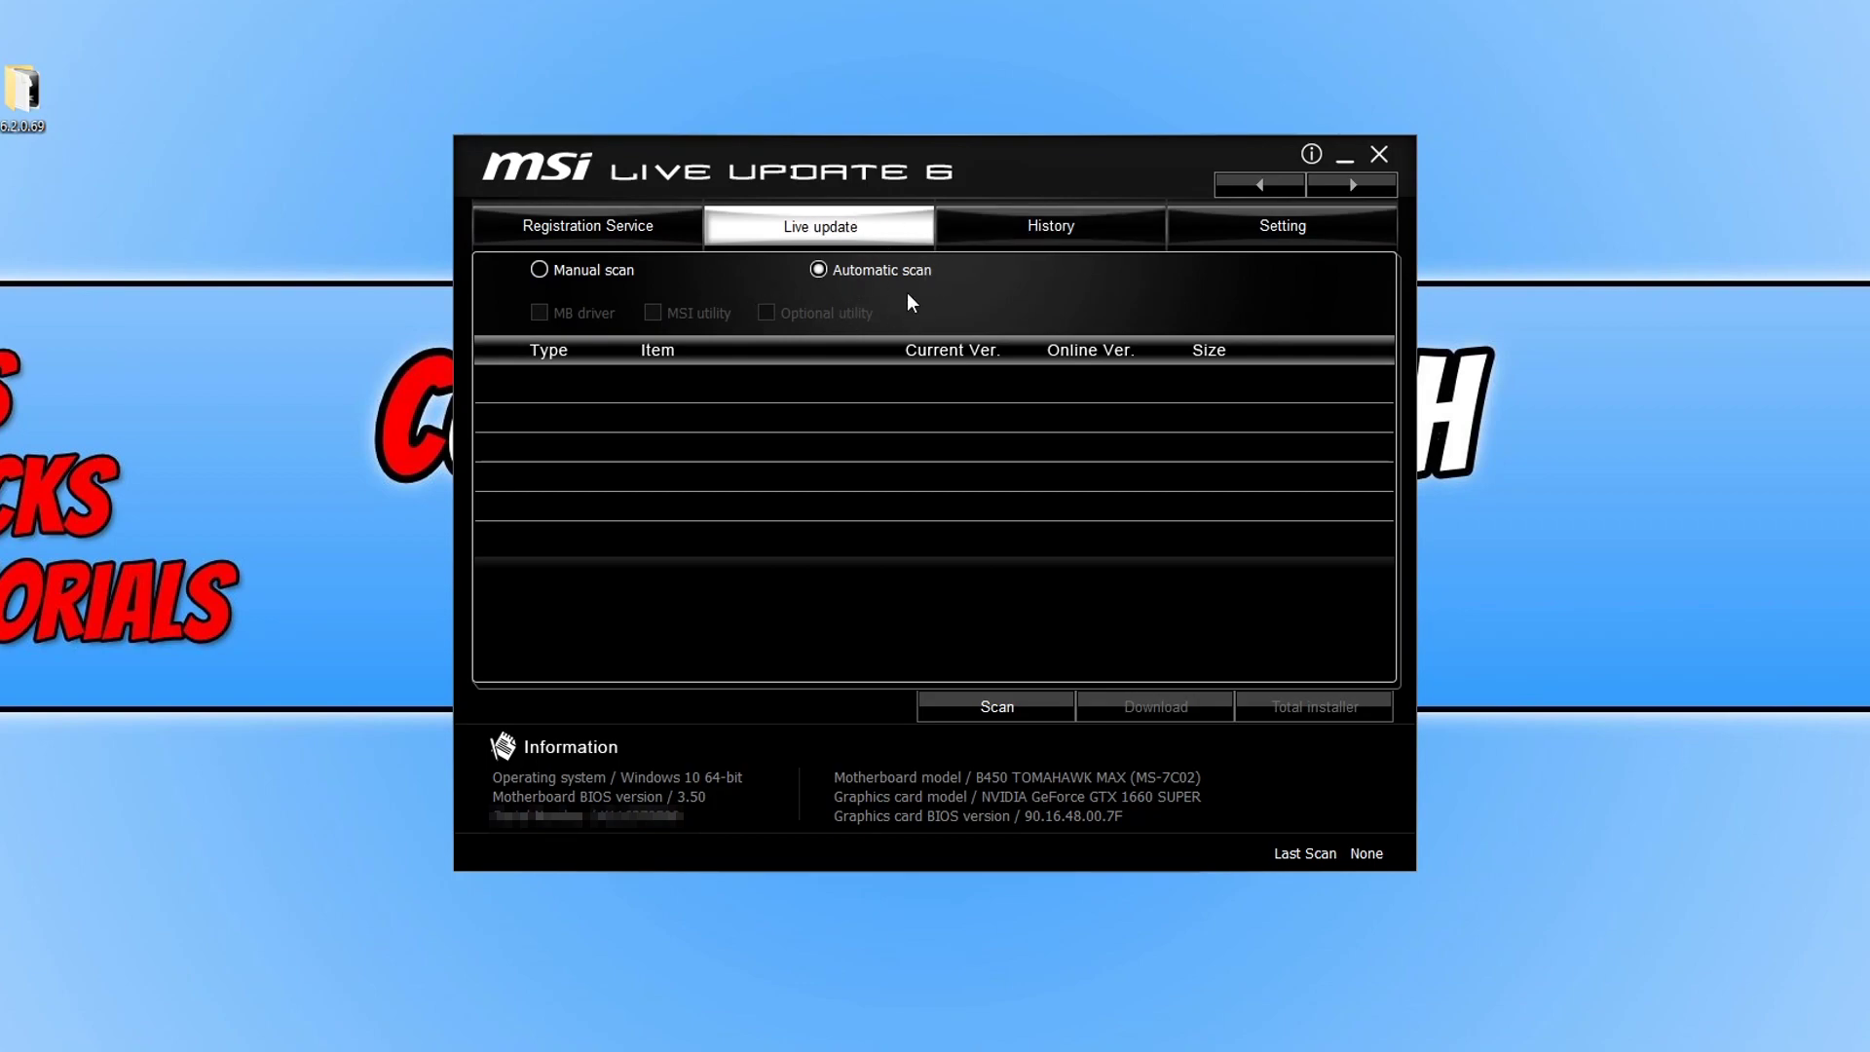
left_click(1004, 709)
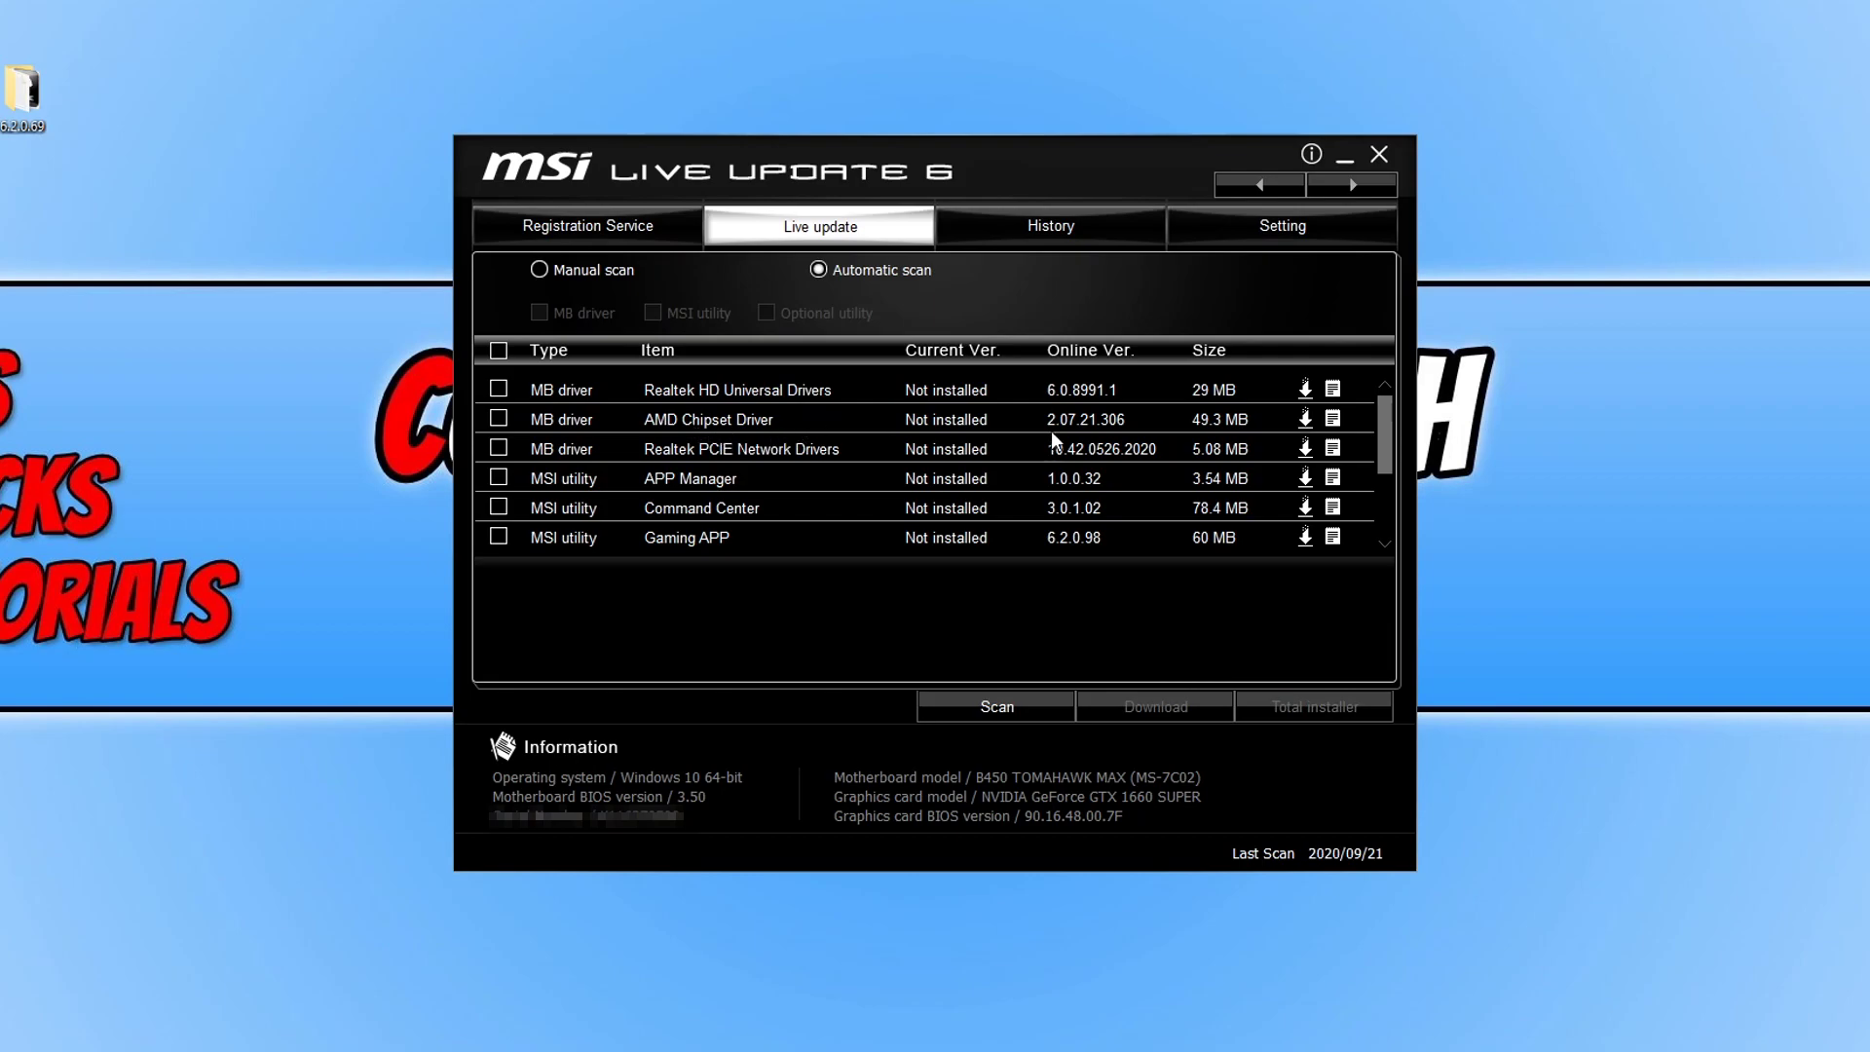
scroll(1388, 444, "down", 1)
left_click_drag(1388, 444, 1373, 499)
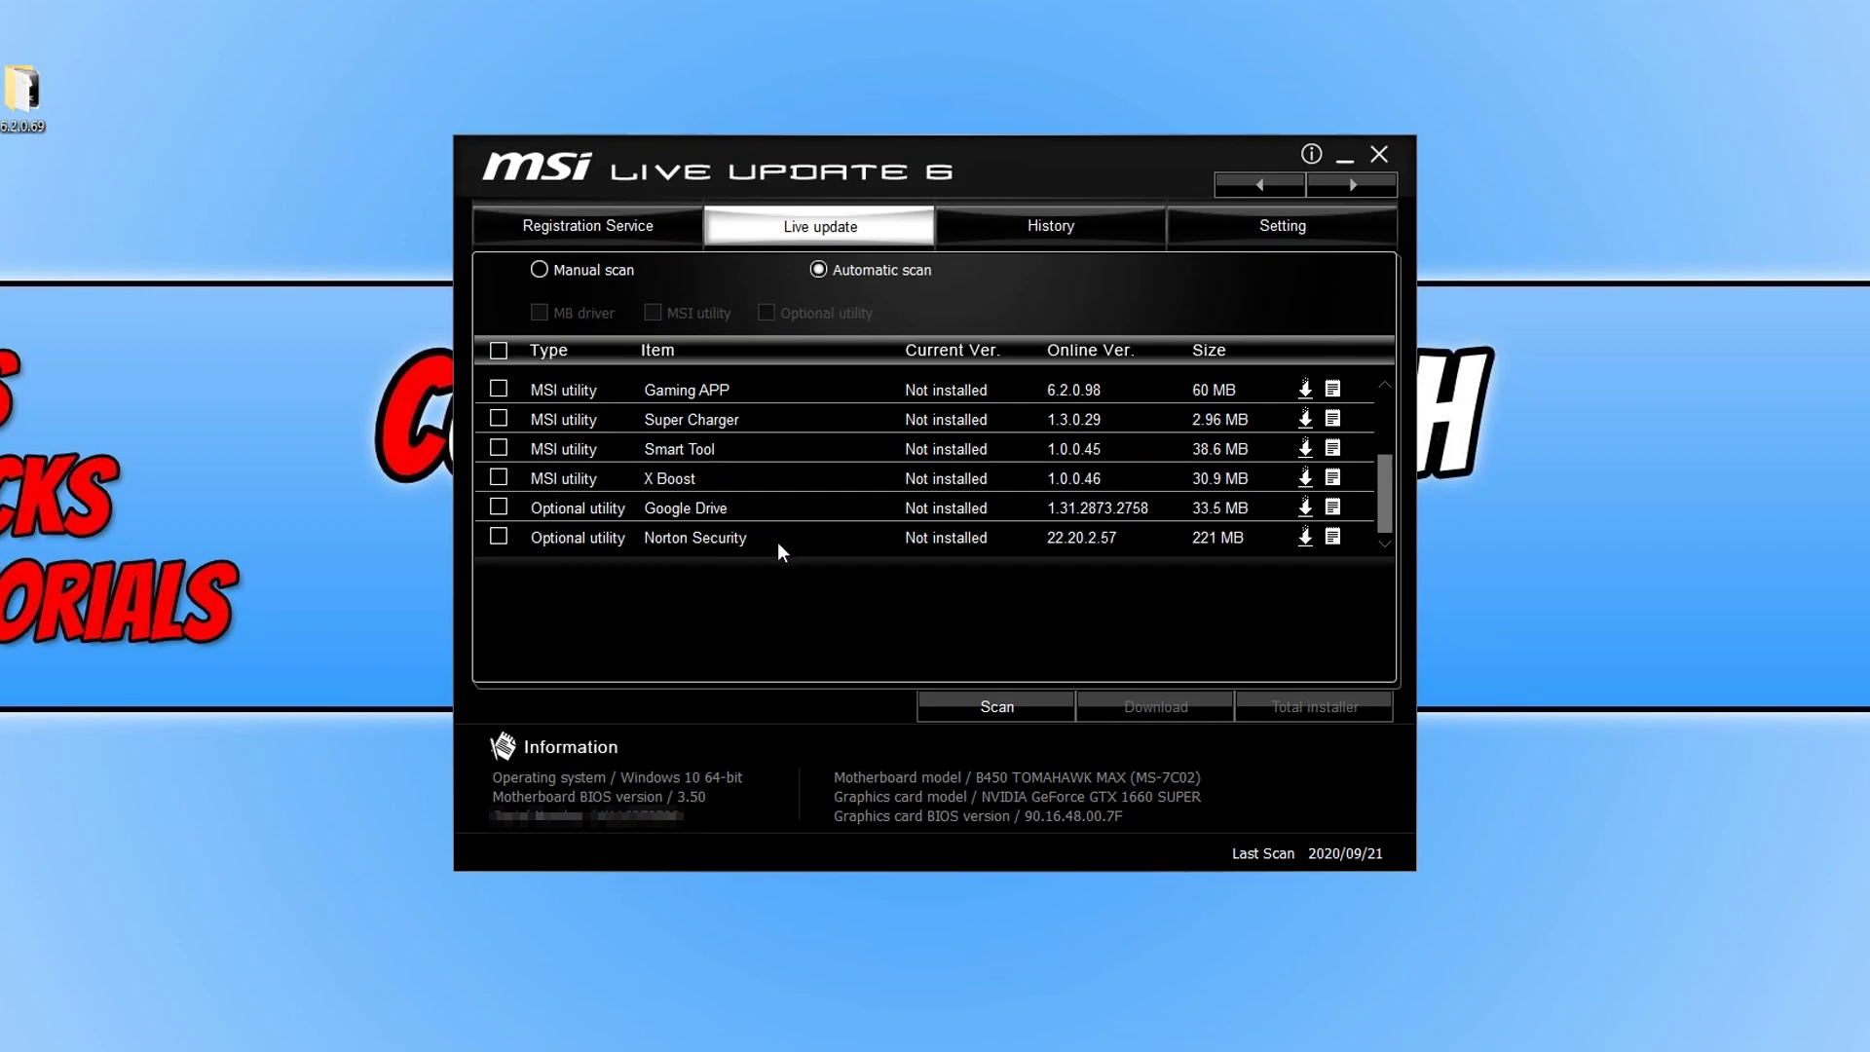
scroll(1383, 475, "up", 1)
scroll(1383, 475, "up", 1)
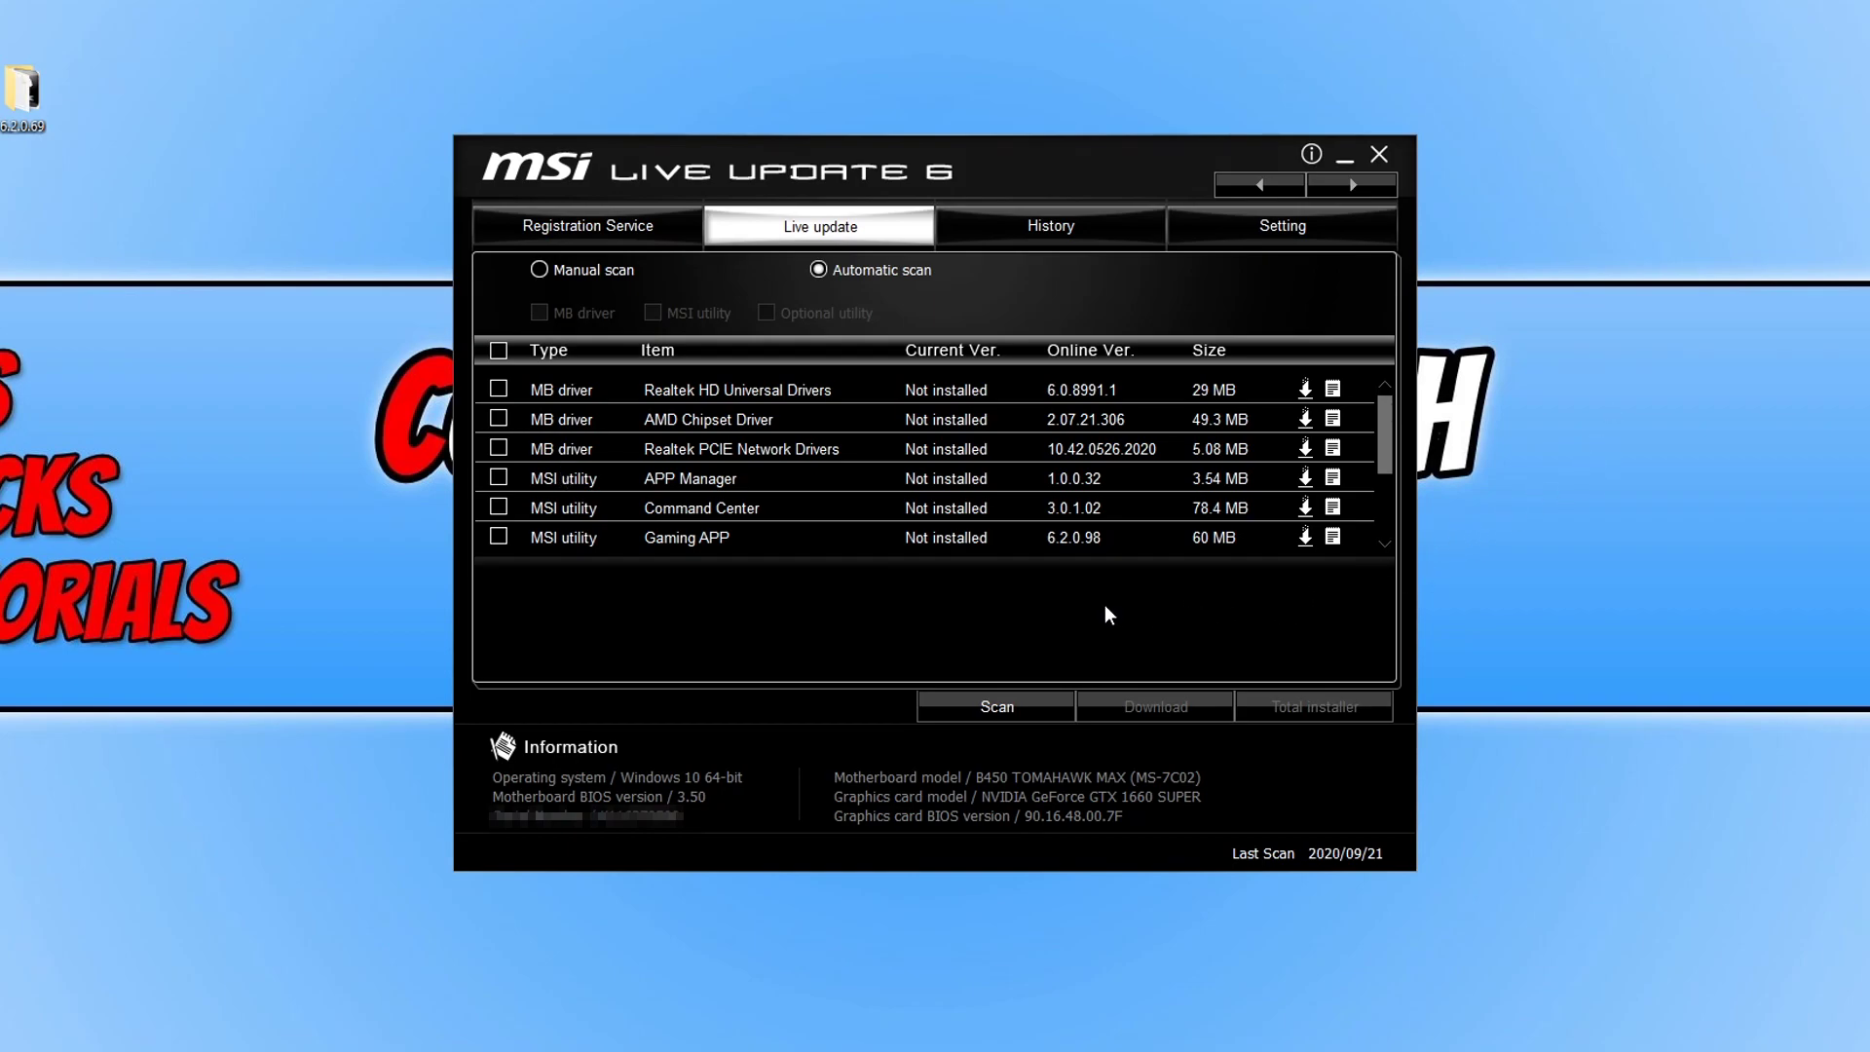
Step: Tick Realtek HD Universal and Realtek PCIE Network drivers and start Total installer
left_click(498, 390)
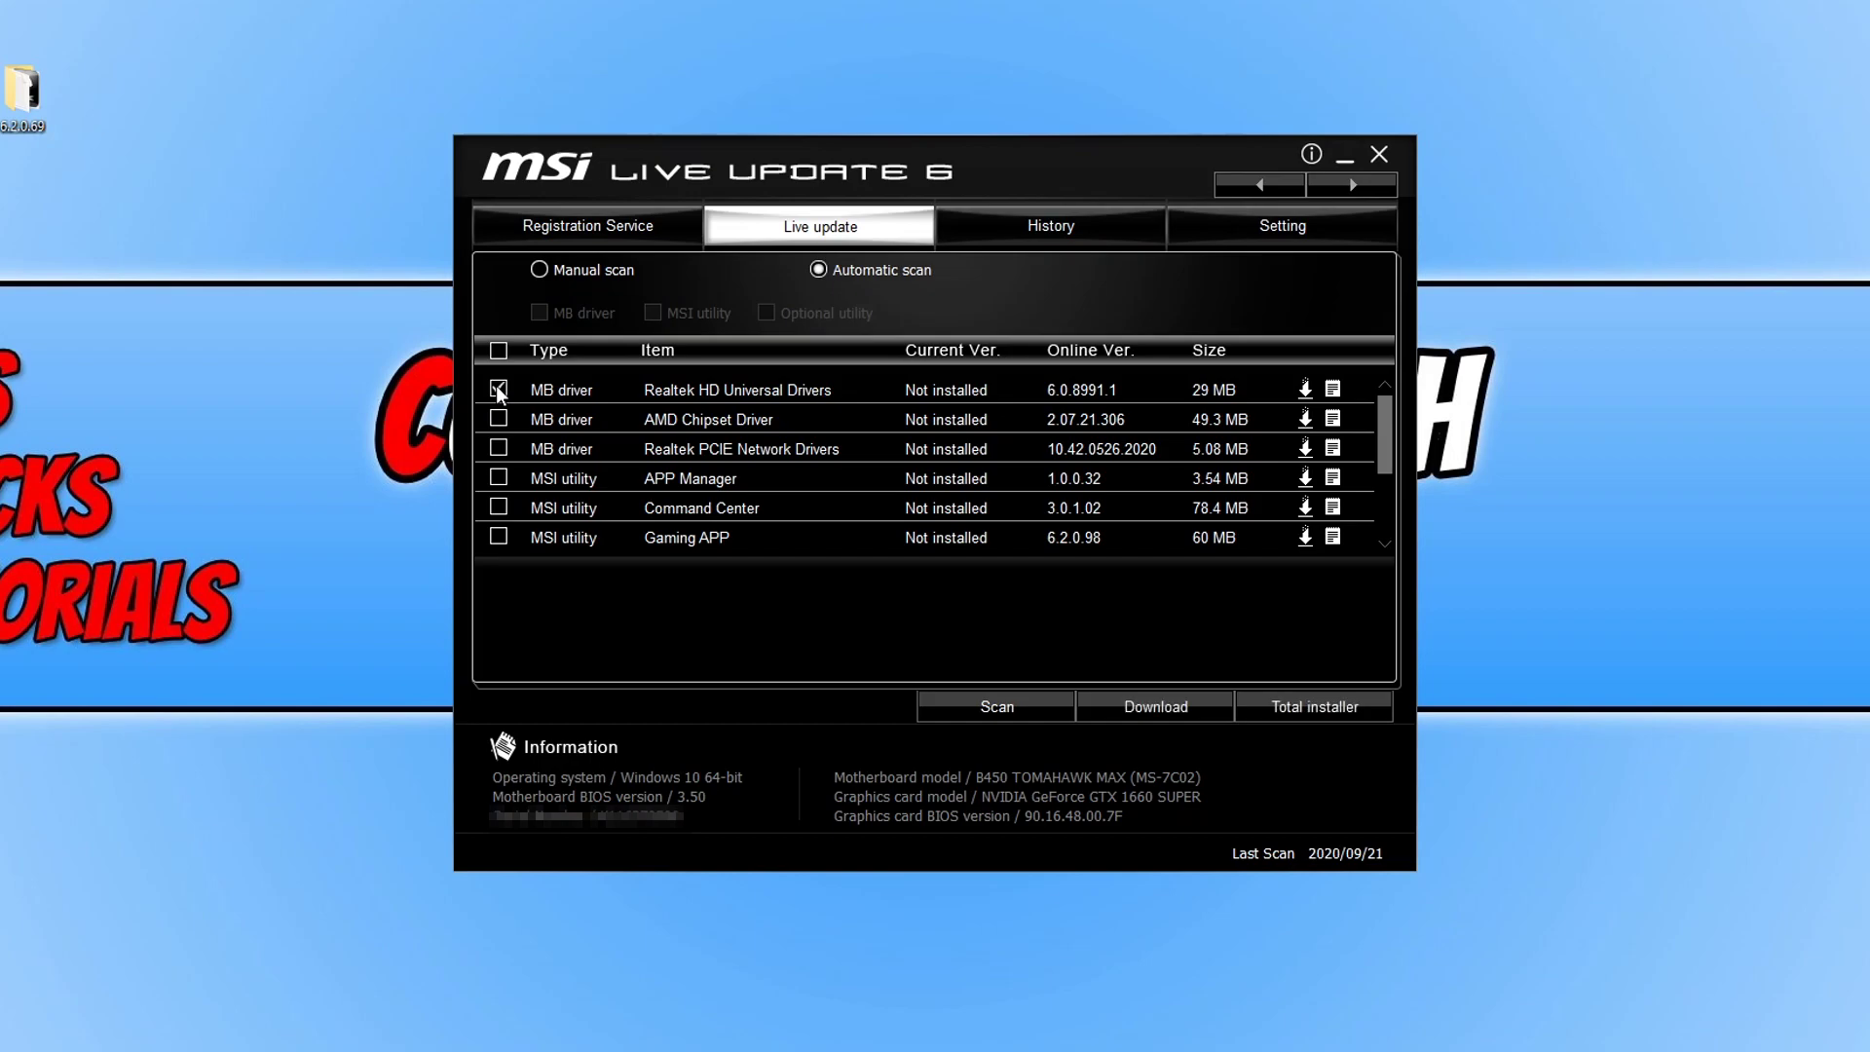
left_click(499, 452)
left_click(1335, 705)
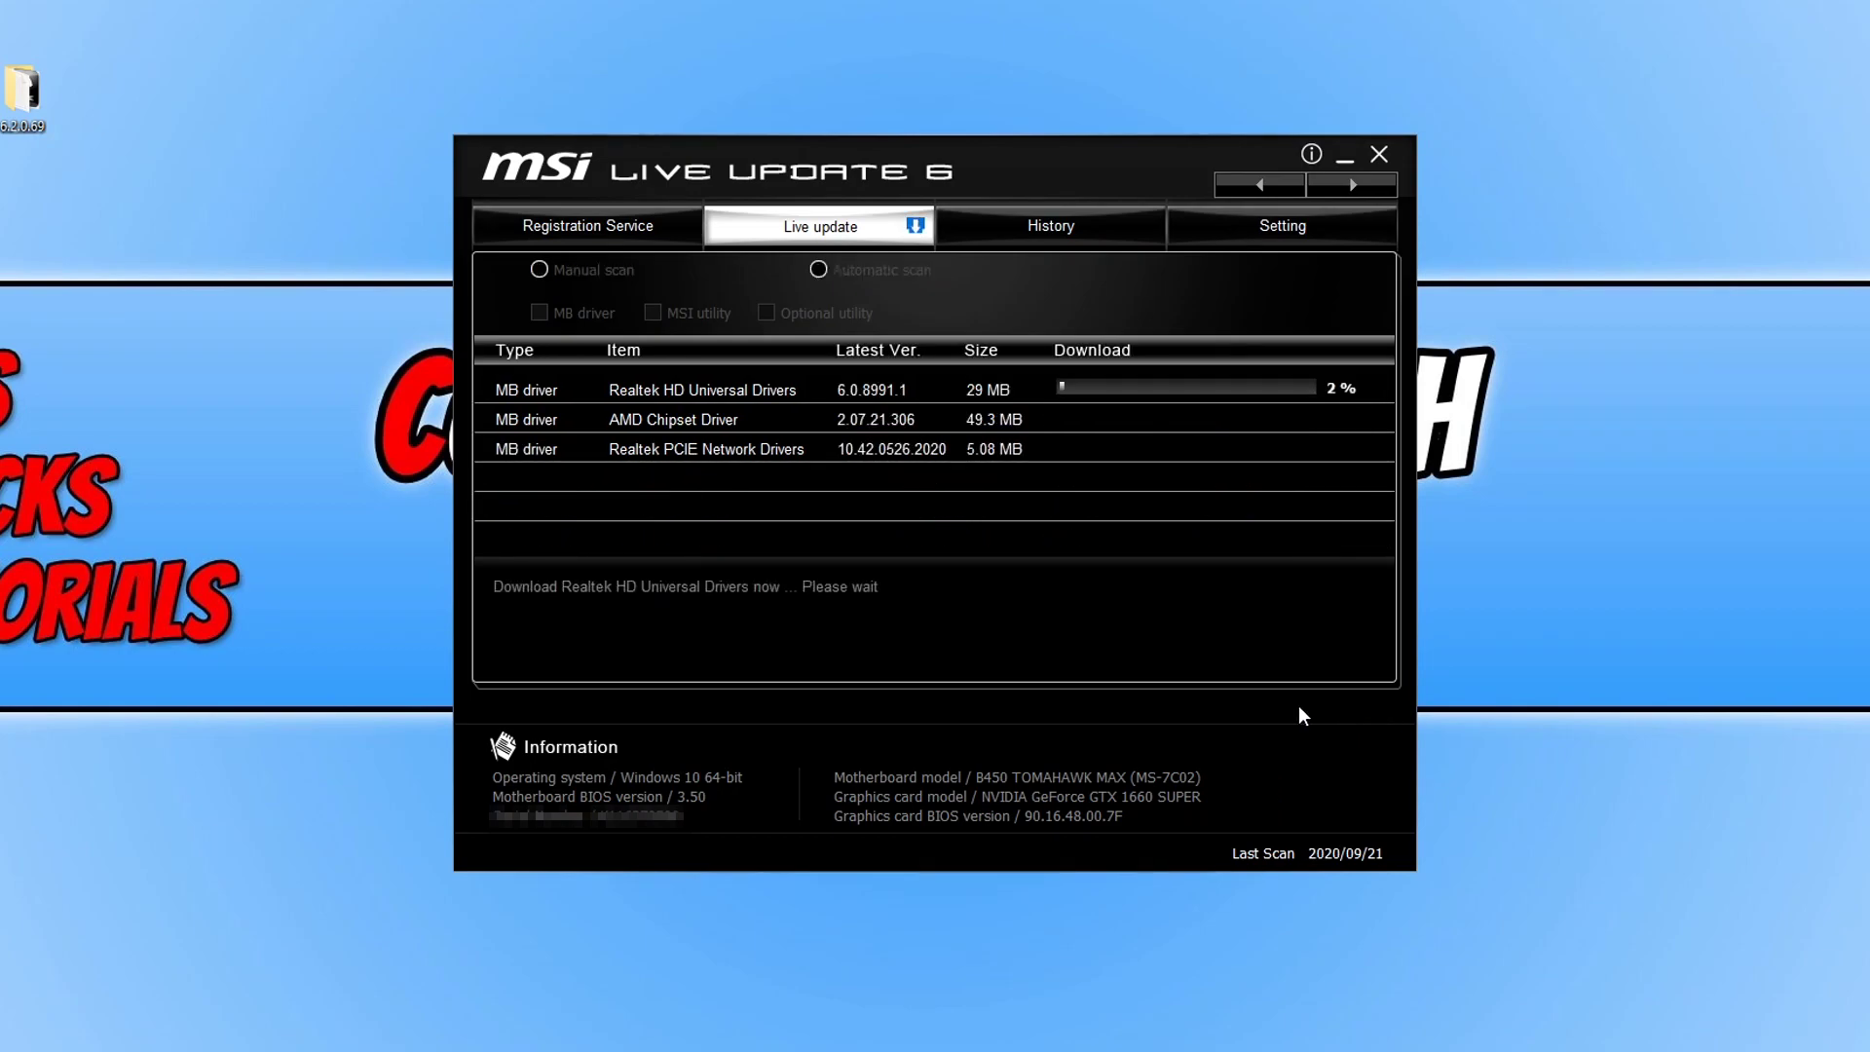